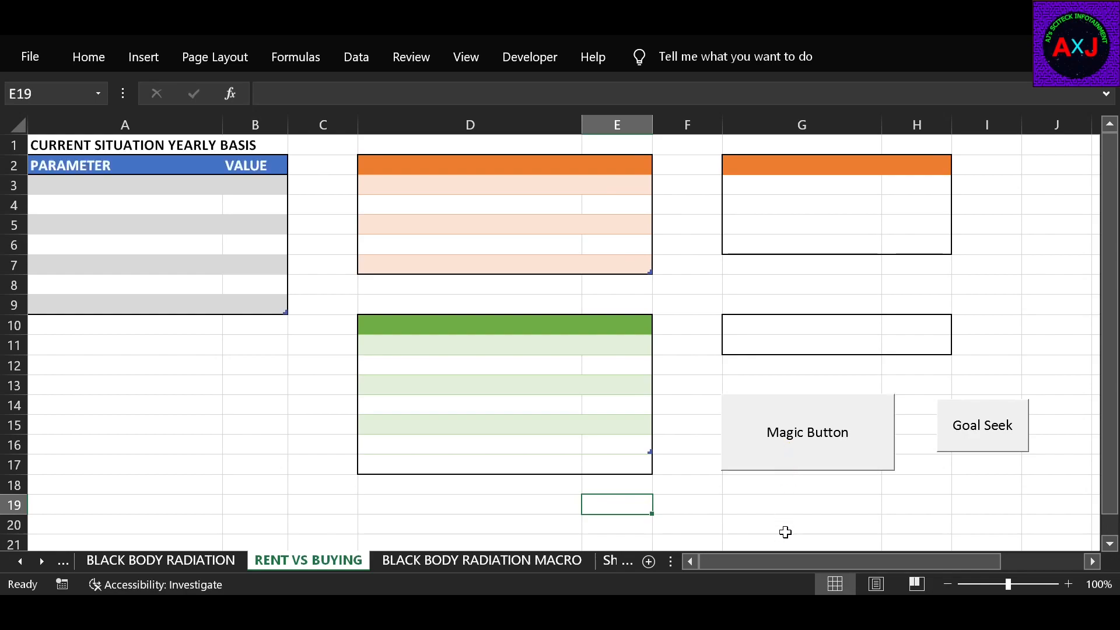
Step: Populate the current situation table row by row with the sheet's macro, from GROSS INCOME through DISPOSABLE INCOME NO RENT
{"action": "left_click", "coordinate": [814, 464]}
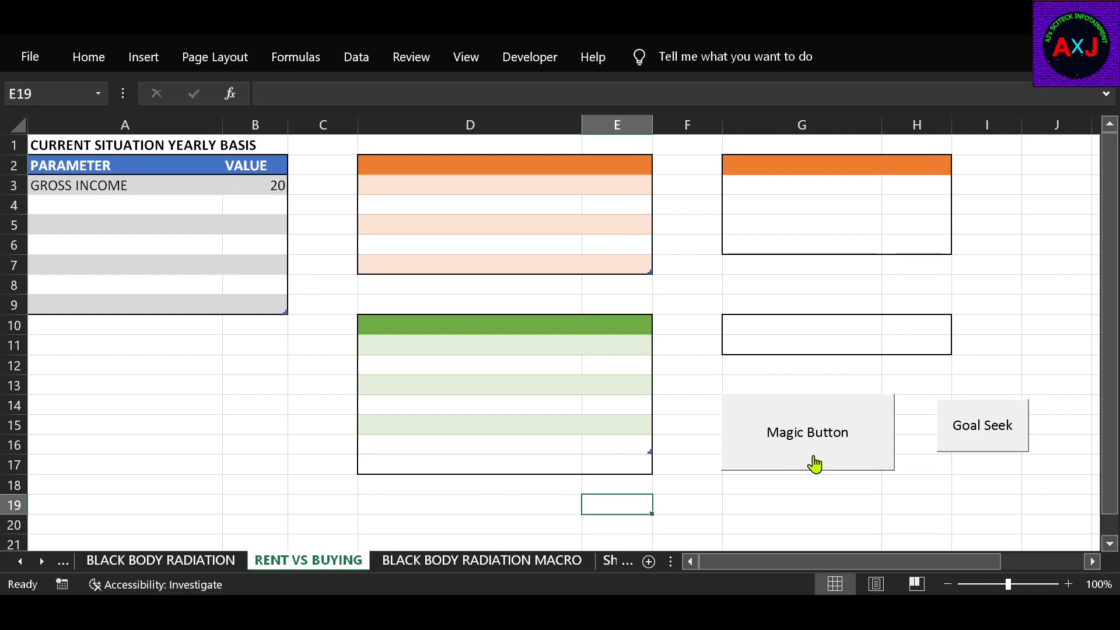
{"action": "left_click", "coordinate": [815, 465]}
{"action": "left_click", "coordinate": [821, 459]}
{"action": "left_click", "coordinate": [826, 463]}
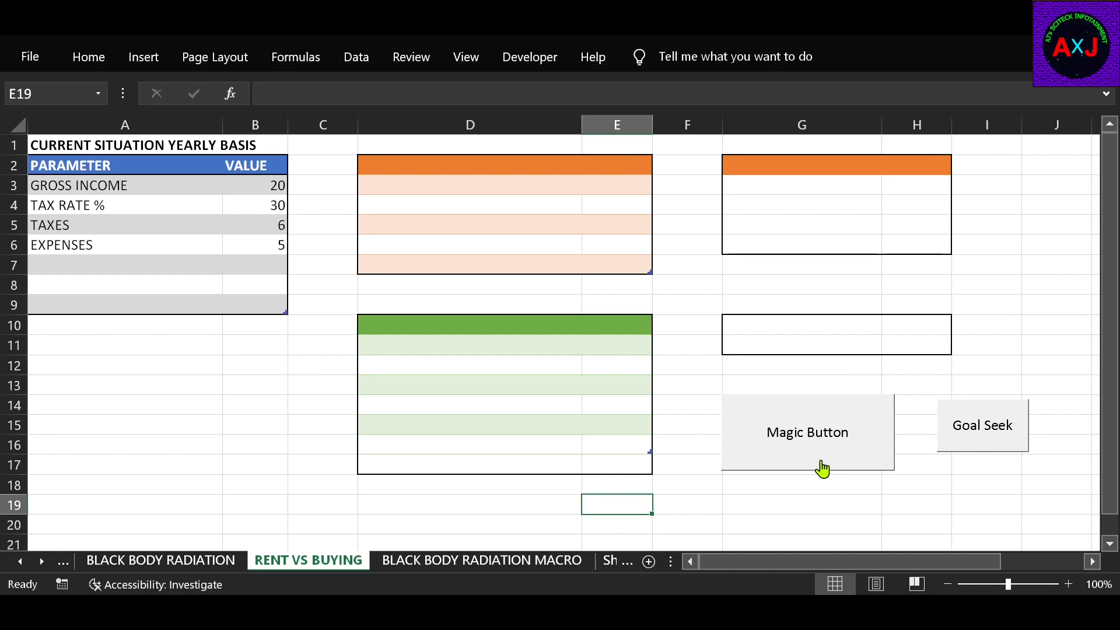
{"action": "left_click", "coordinate": [820, 462]}
{"action": "left_click", "coordinate": [827, 467]}
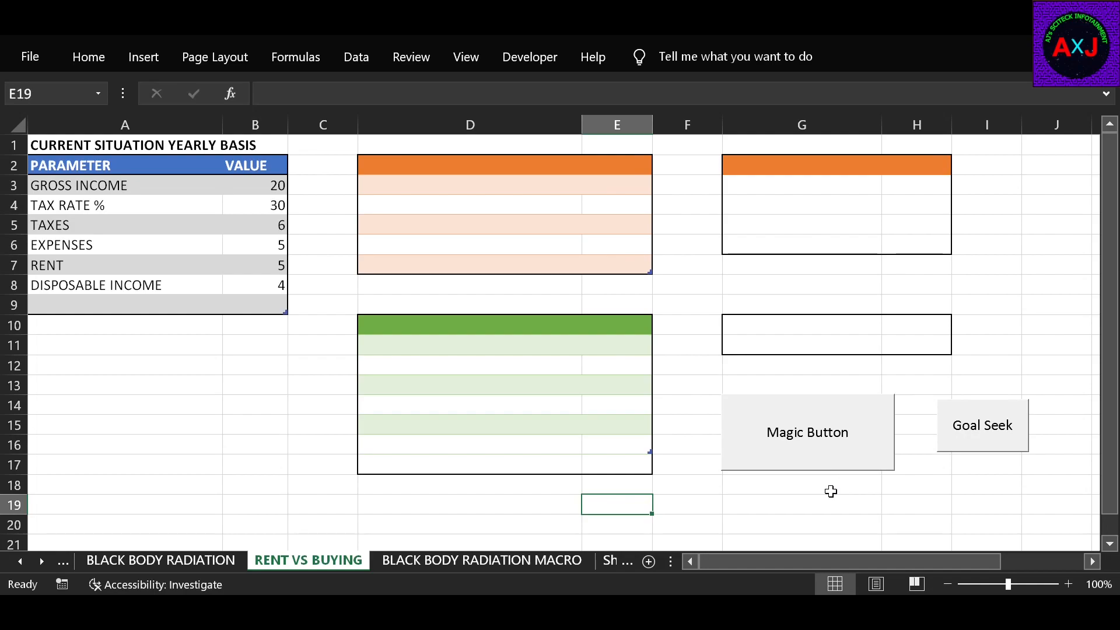
{"action": "left_click", "coordinate": [840, 465]}
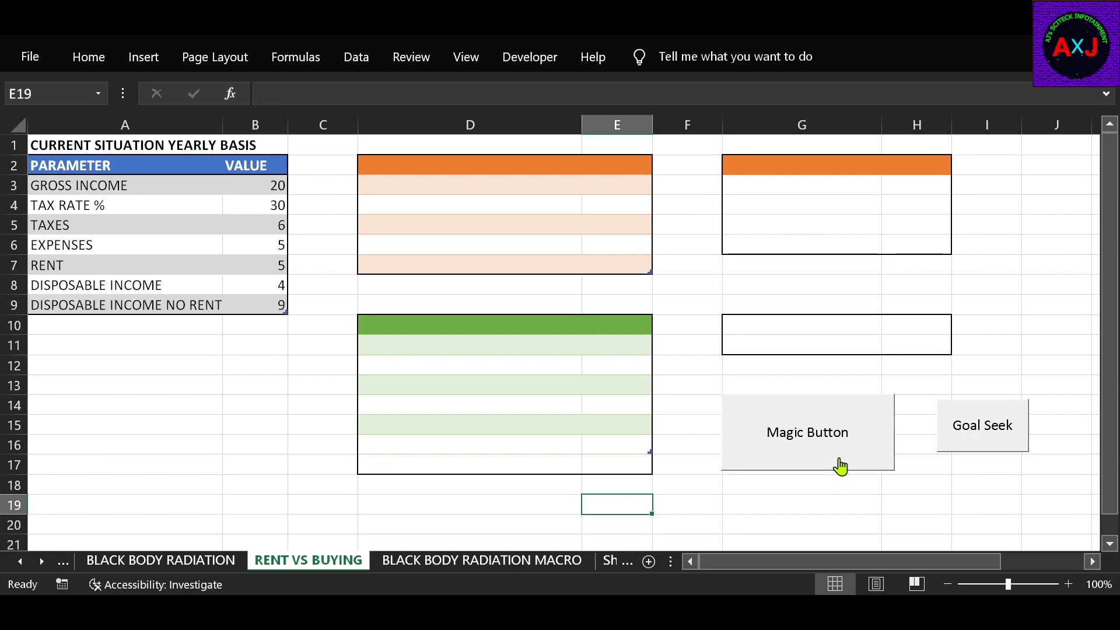
Step: Populate the LOAN SITUATION YEARLY BASIS table with the macro, including its title, headers and rows from HOUSE COST through YEARS REQUIRED TO ACCUMULATE
{"action": "left_click", "coordinate": [840, 467]}
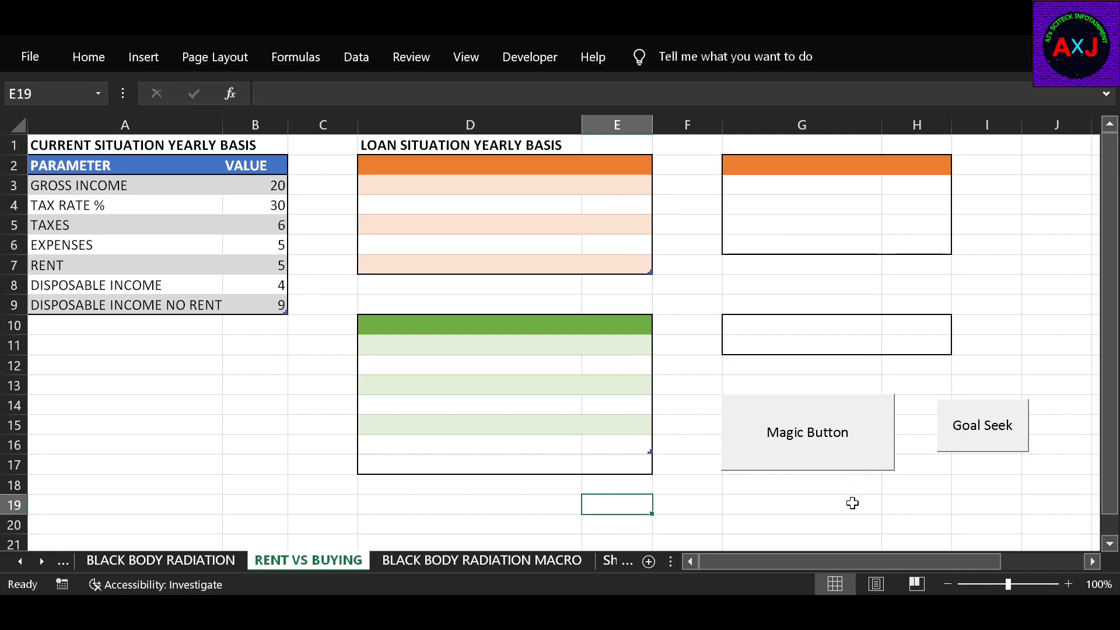
{"action": "left_click", "coordinate": [843, 449]}
{"action": "left_click", "coordinate": [844, 463]}
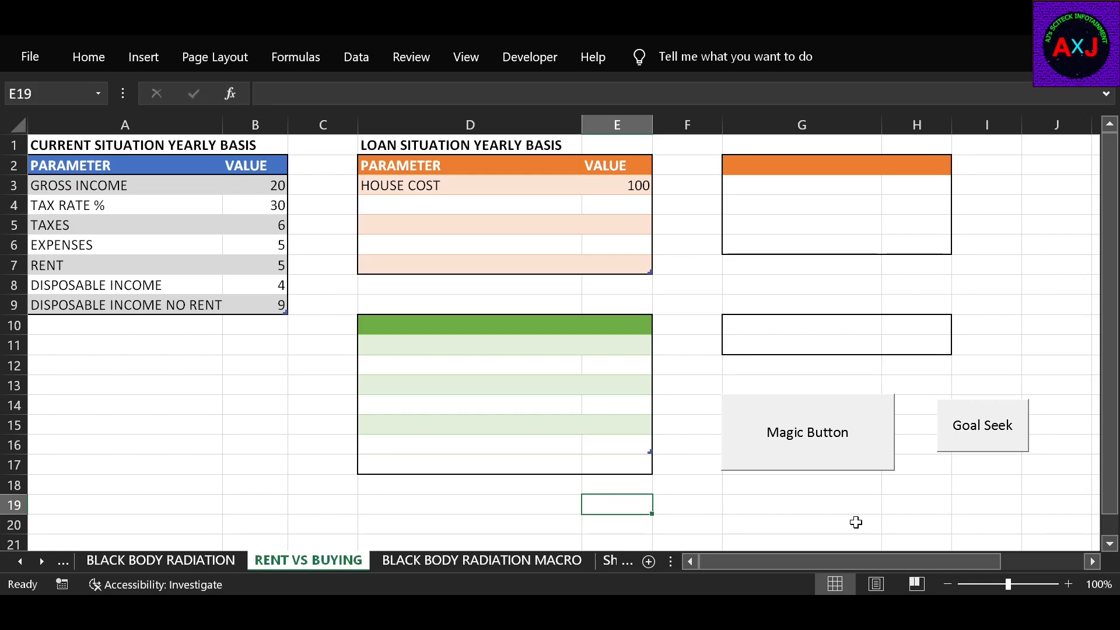
{"action": "left_click", "coordinate": [849, 459]}
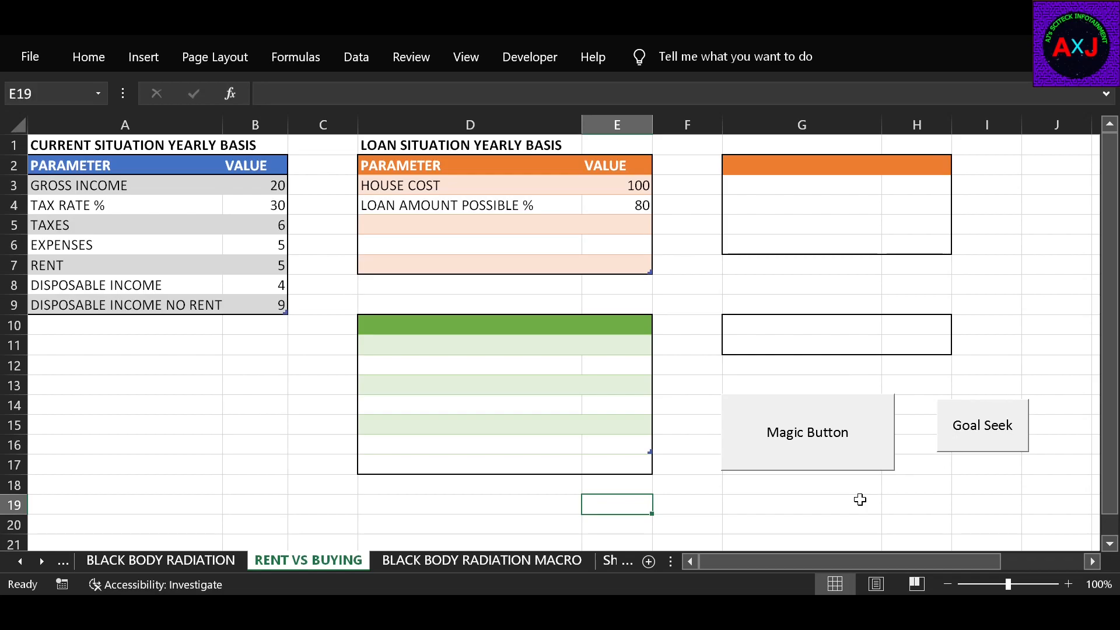
{"action": "left_click", "coordinate": [858, 460]}
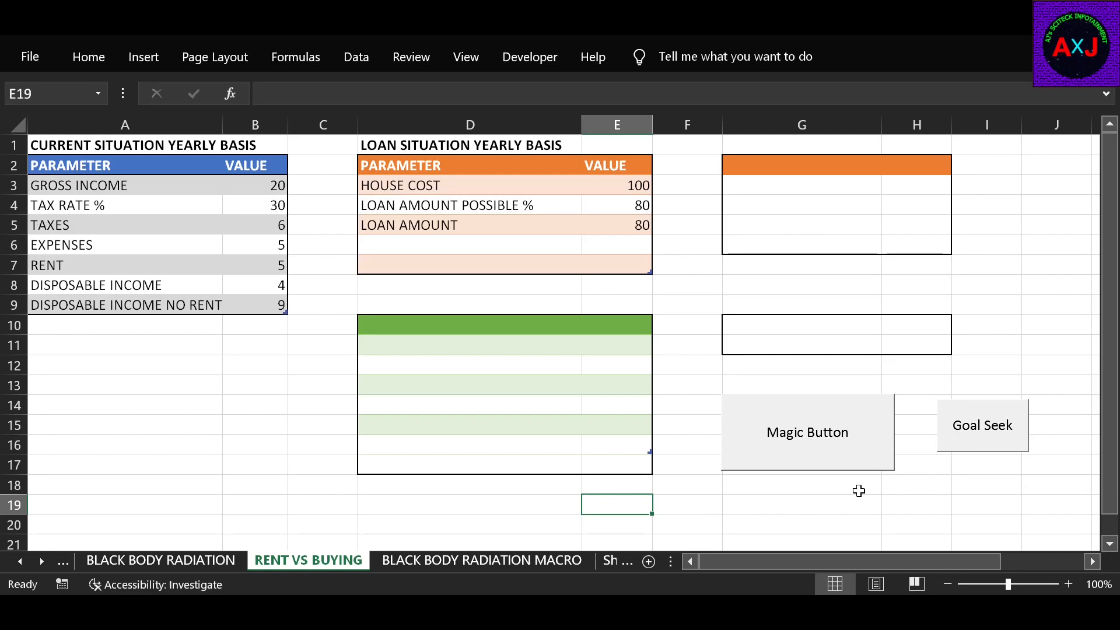
{"action": "left_click", "coordinate": [859, 461]}
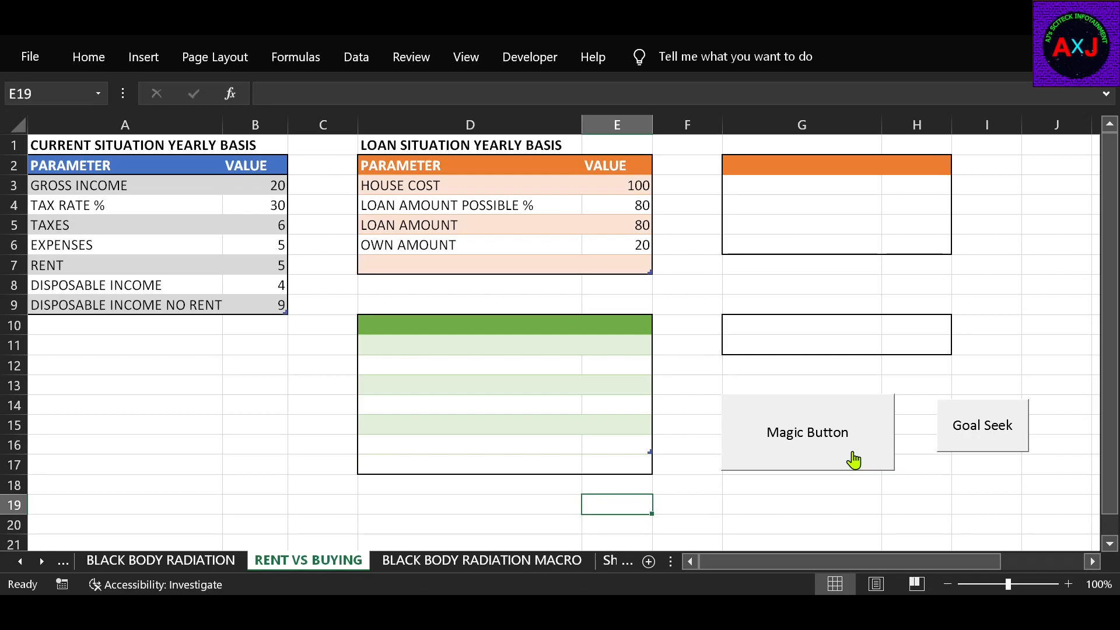
{"action": "left_click", "coordinate": [853, 457]}
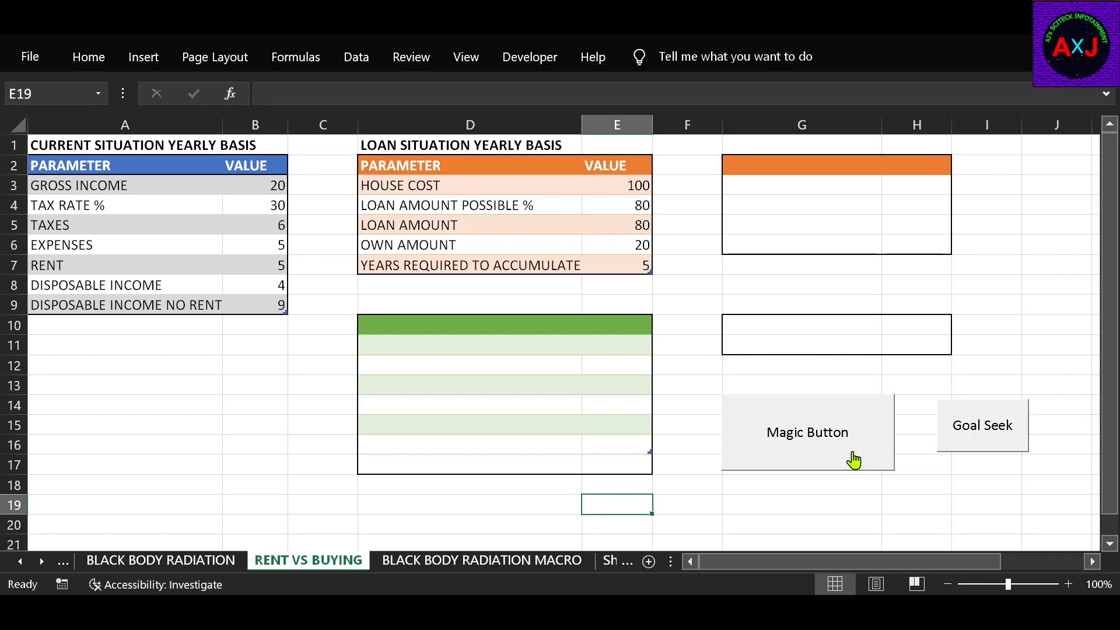
Step: Populate the AFTER ACCUMULATION table with the macro, including its title, headers and rows from PRINCIPAL through ERROR
{"action": "left_click", "coordinate": [804, 462]}
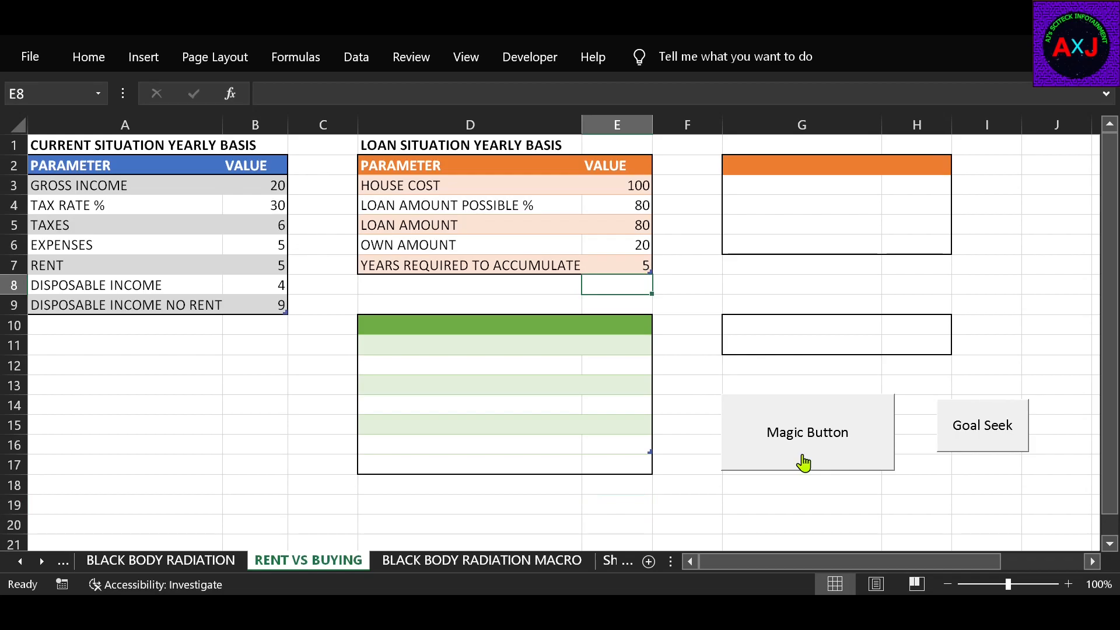
{"action": "left_click", "coordinate": [804, 462]}
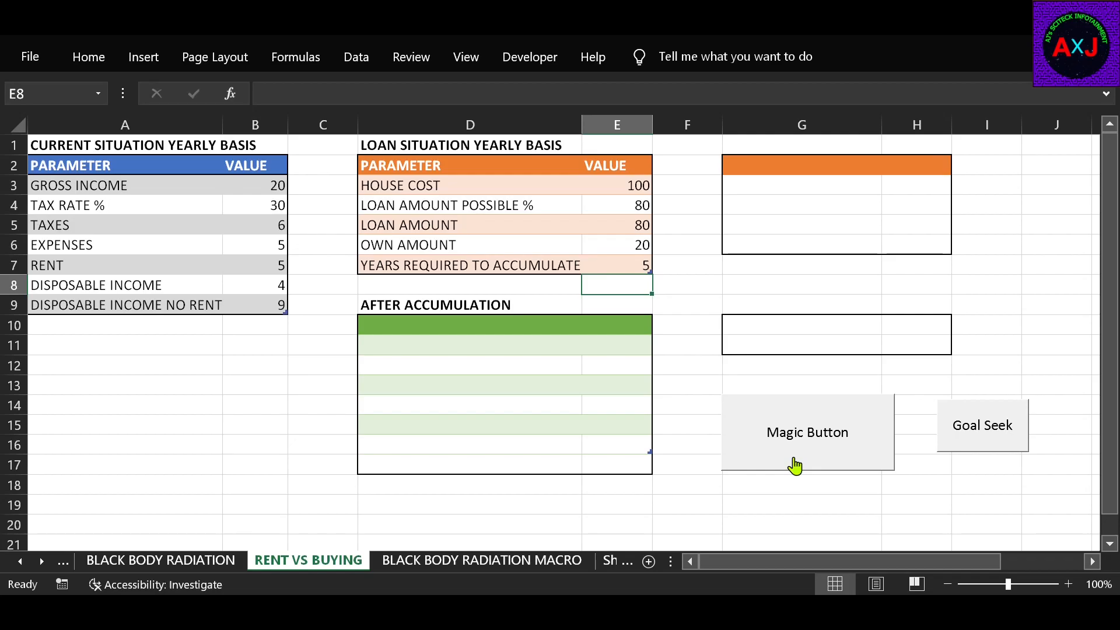
{"action": "left_click", "coordinate": [795, 465]}
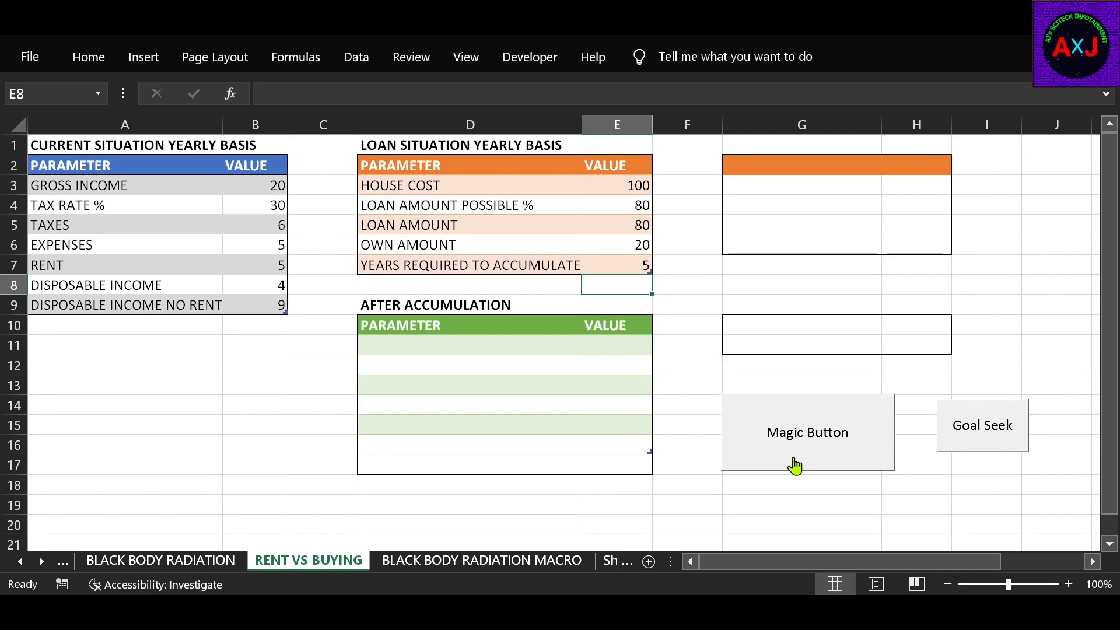
{"action": "left_click", "coordinate": [795, 465]}
{"action": "left_click", "coordinate": [792, 467]}
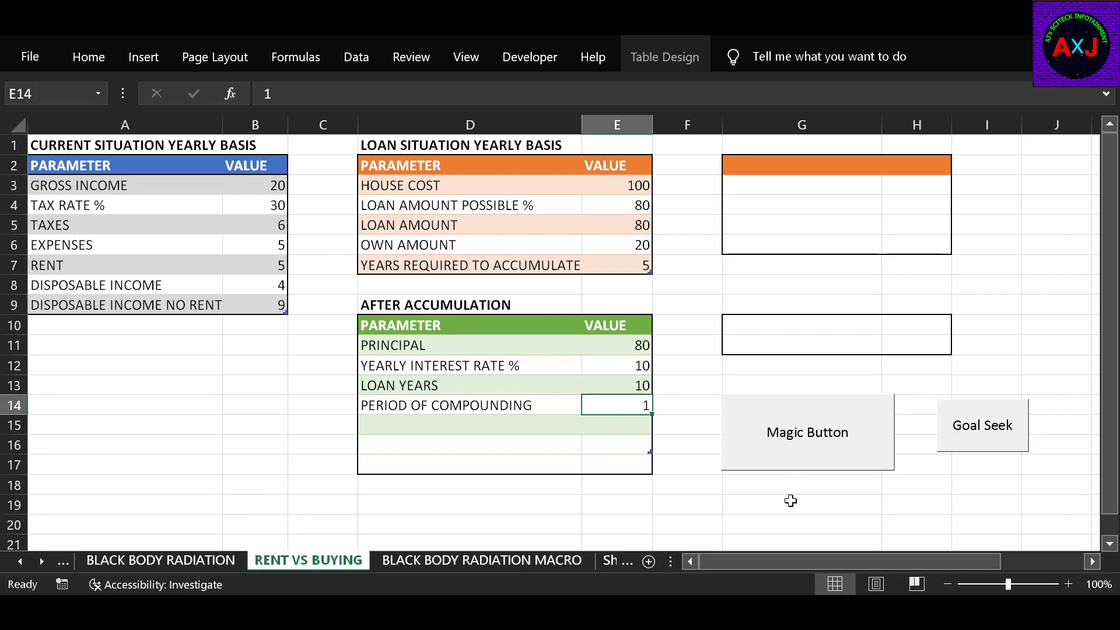
{"action": "left_click", "coordinate": [845, 455]}
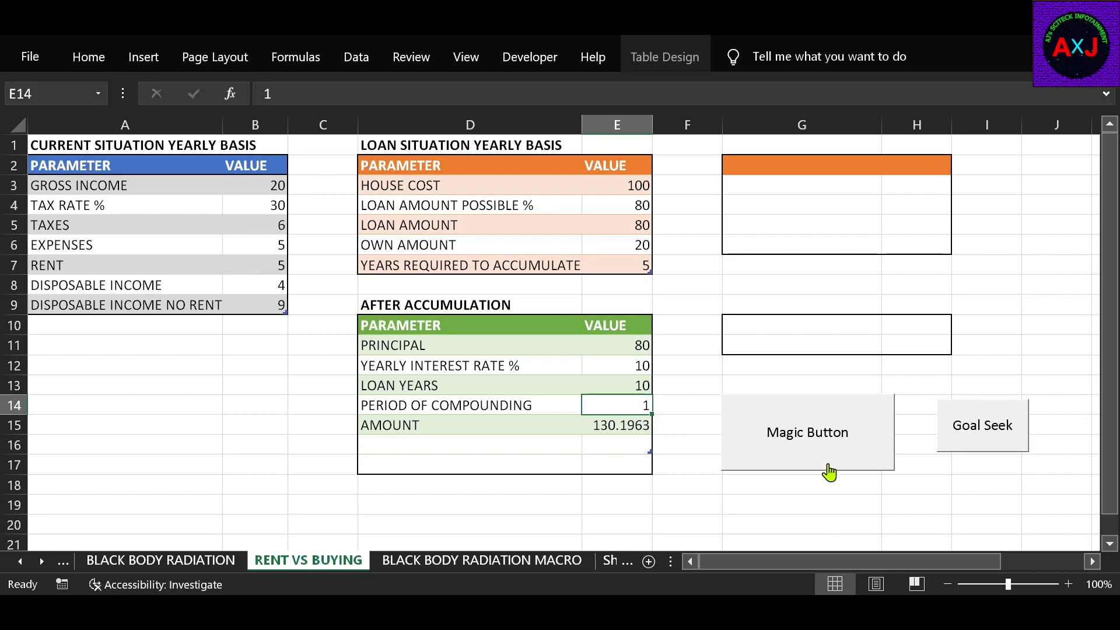
{"action": "left_click", "coordinate": [828, 466]}
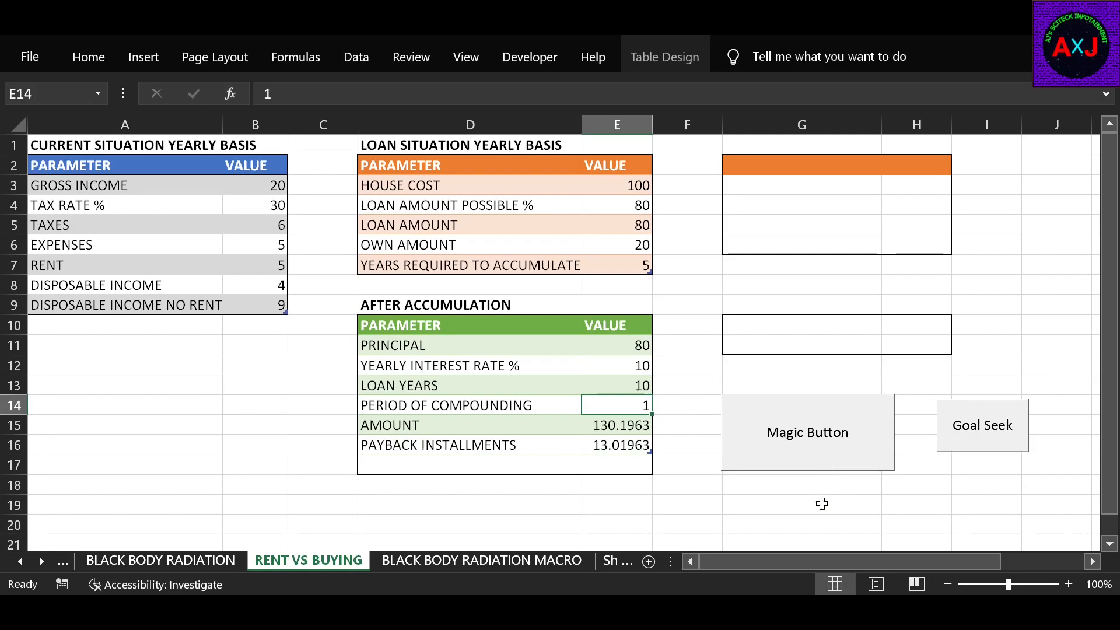
{"action": "left_click", "coordinate": [820, 467]}
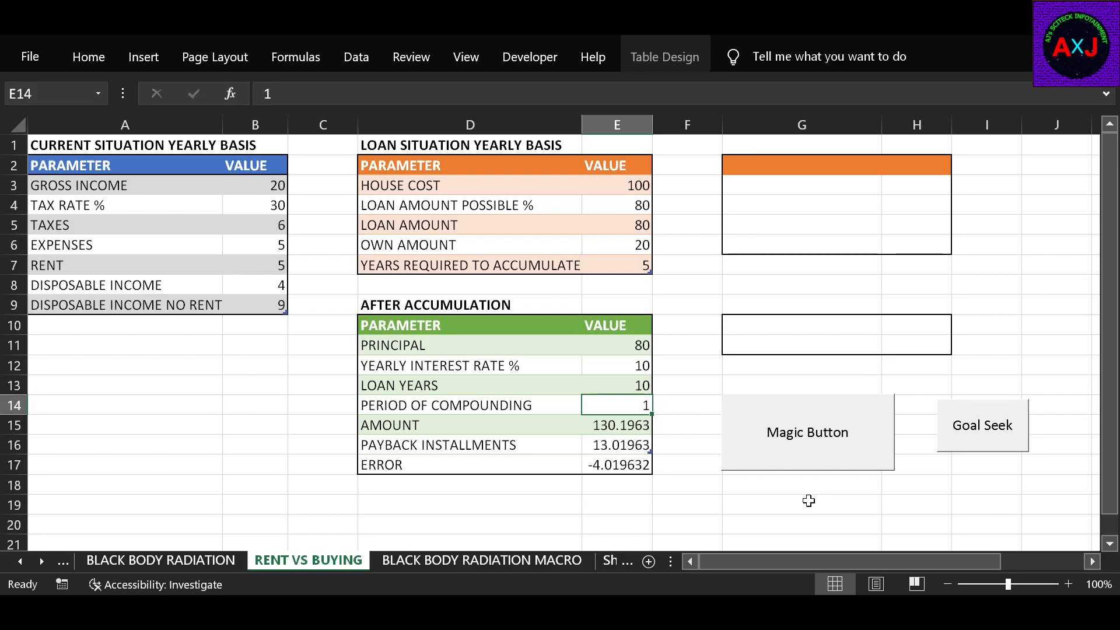
Step: Set up a Goal Seek that brings the ERROR value in cell E17 to 0
{"action": "left_click", "coordinate": [617, 465]}
{"action": "left_click", "coordinate": [691, 409]}
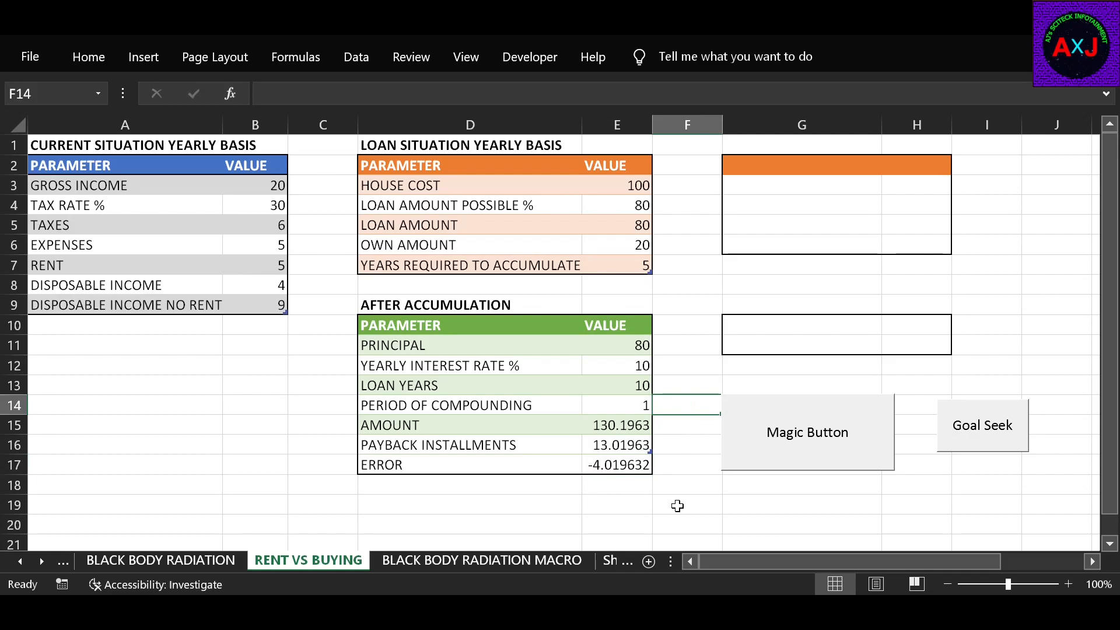
{"action": "left_click", "coordinate": [357, 57]}
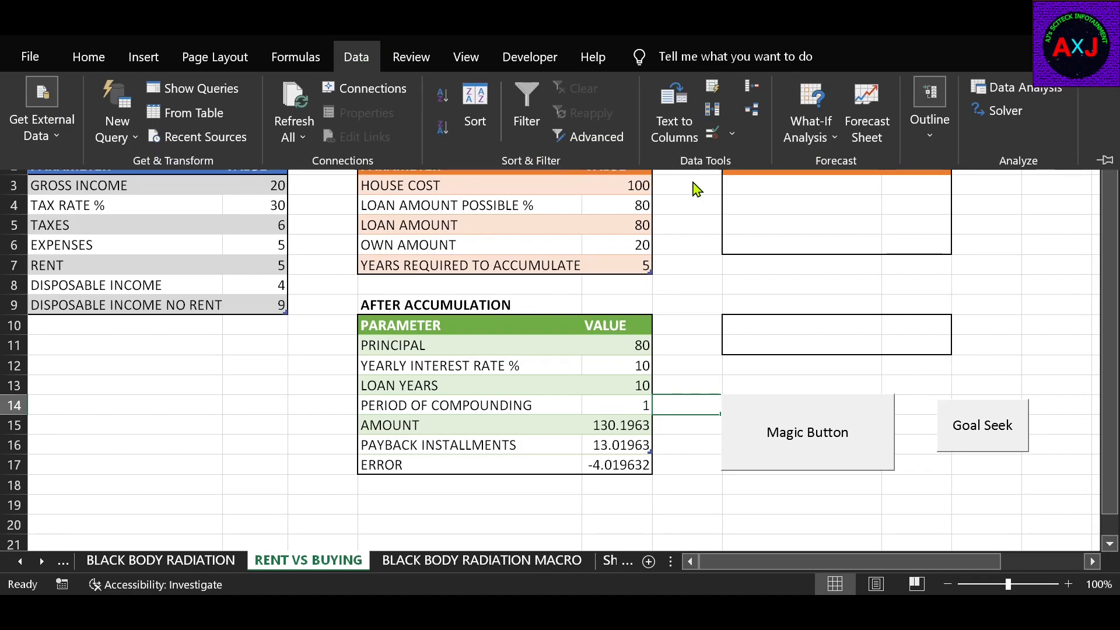
{"action": "left_click", "coordinate": [785, 138]}
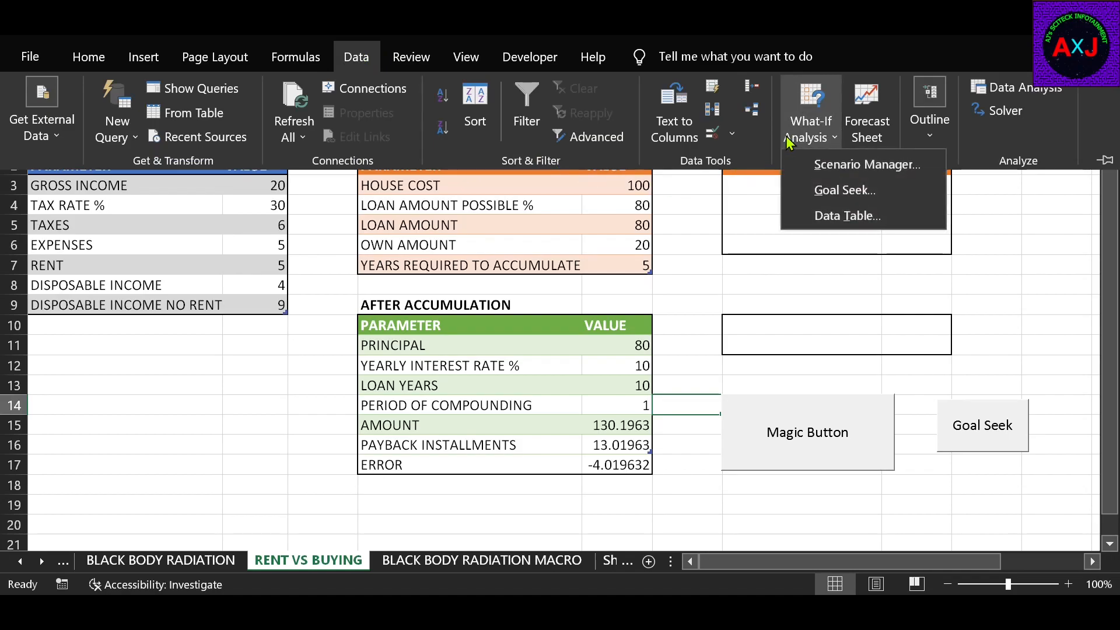
{"action": "left_click", "coordinate": [811, 196]}
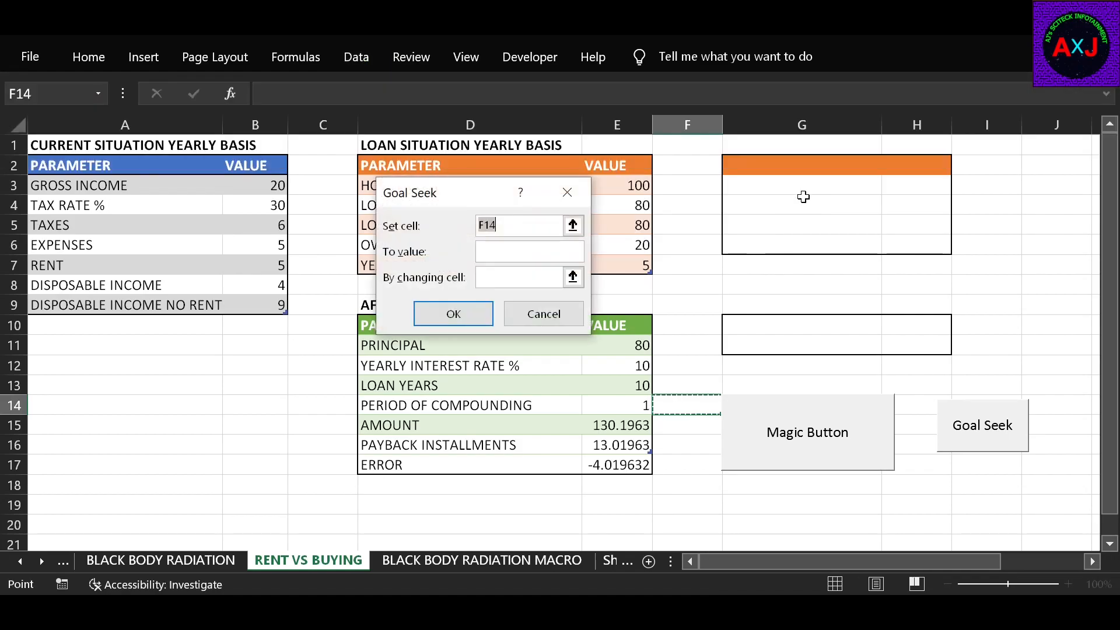
{"action": "left_click", "coordinate": [572, 225]}
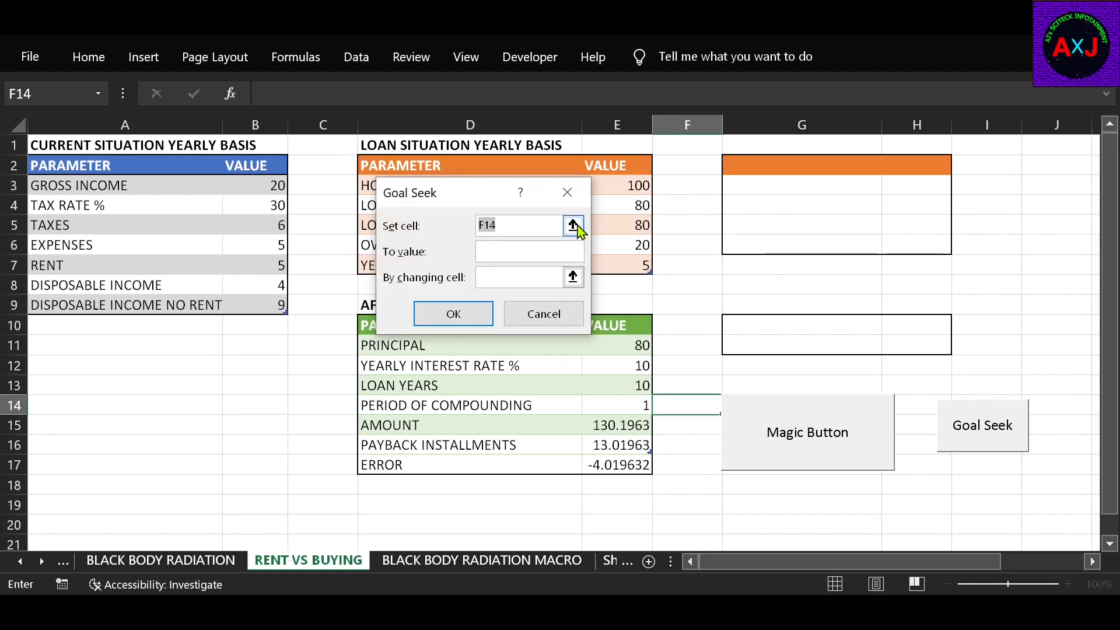
{"action": "left_click", "coordinate": [621, 466]}
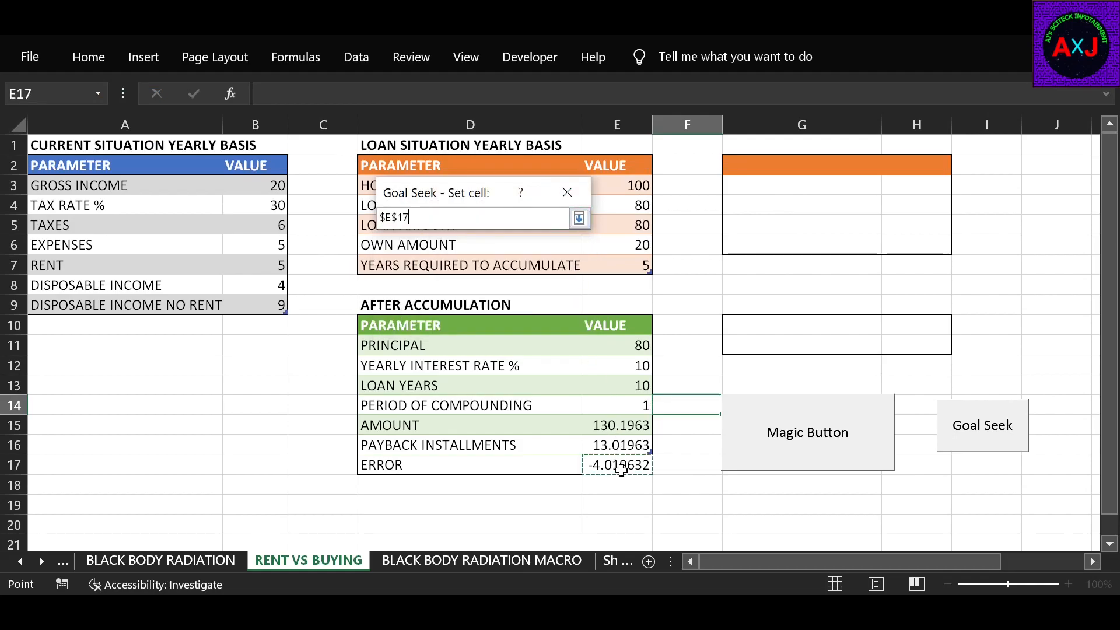
{"action": "left_click", "coordinate": [579, 218]}
{"action": "left_click", "coordinate": [528, 250]}
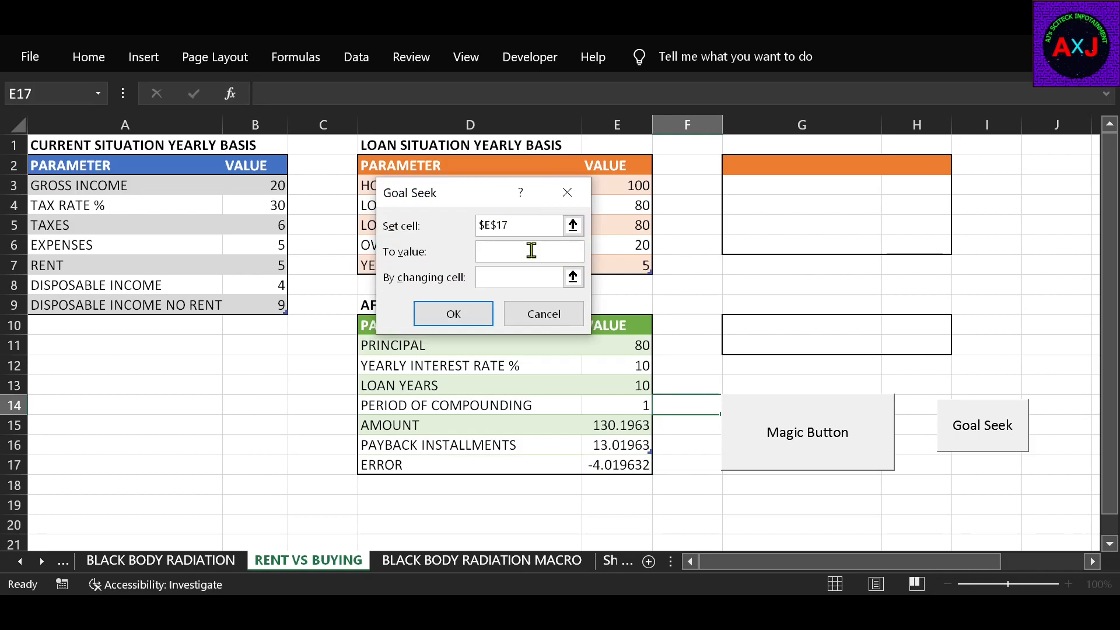
{"action": "type", "text": "0"}
Step: Use the LOAN YEARS value in E13 as the changing cell, run the Goal Seek and keep its solution
{"action": "left_click", "coordinate": [573, 278]}
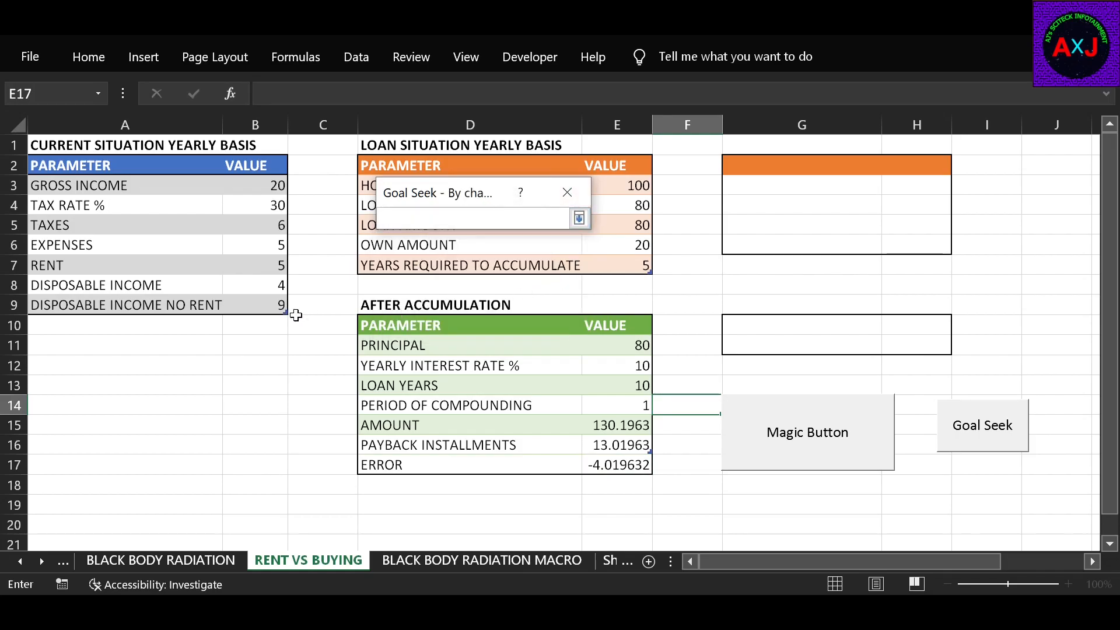
{"action": "left_click", "coordinate": [629, 386]}
{"action": "left_click", "coordinate": [579, 218]}
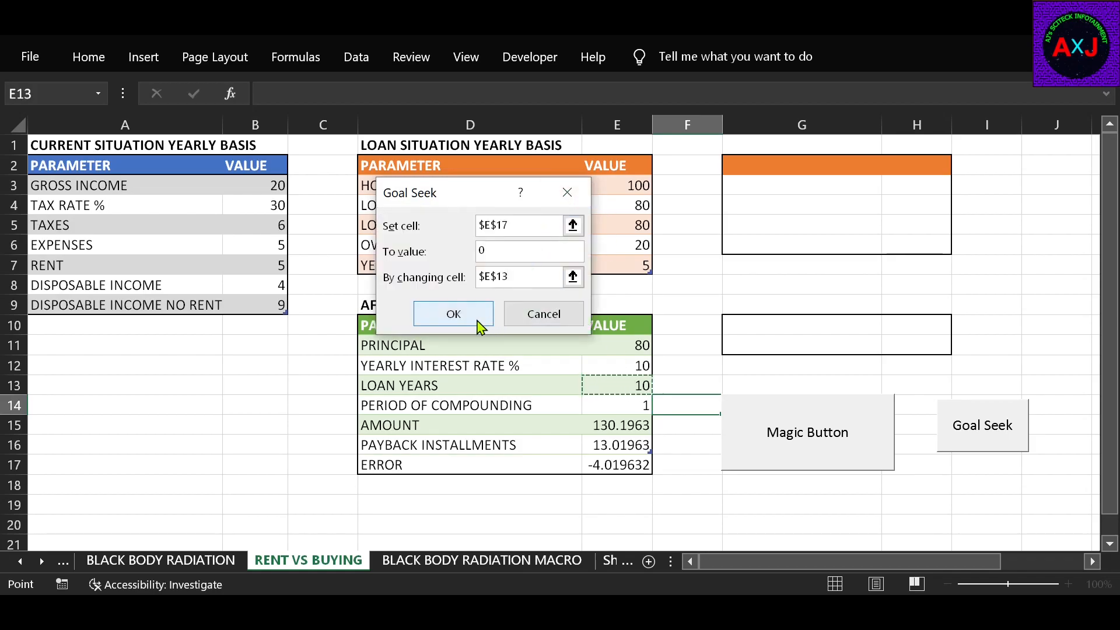
{"action": "left_click", "coordinate": [477, 322]}
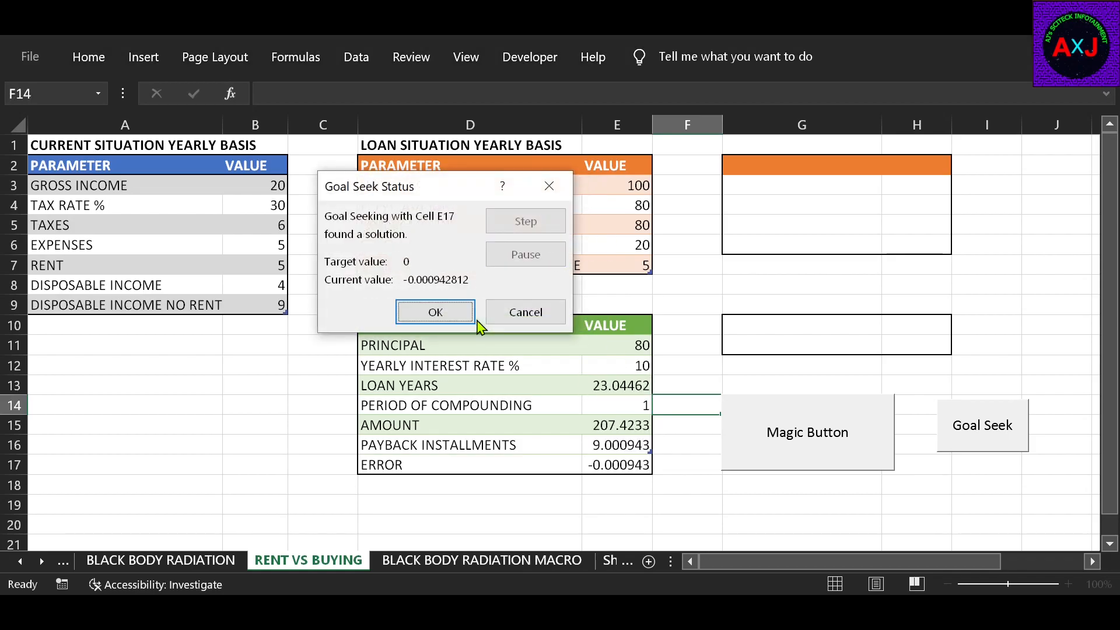
{"action": "left_click", "coordinate": [463, 316]}
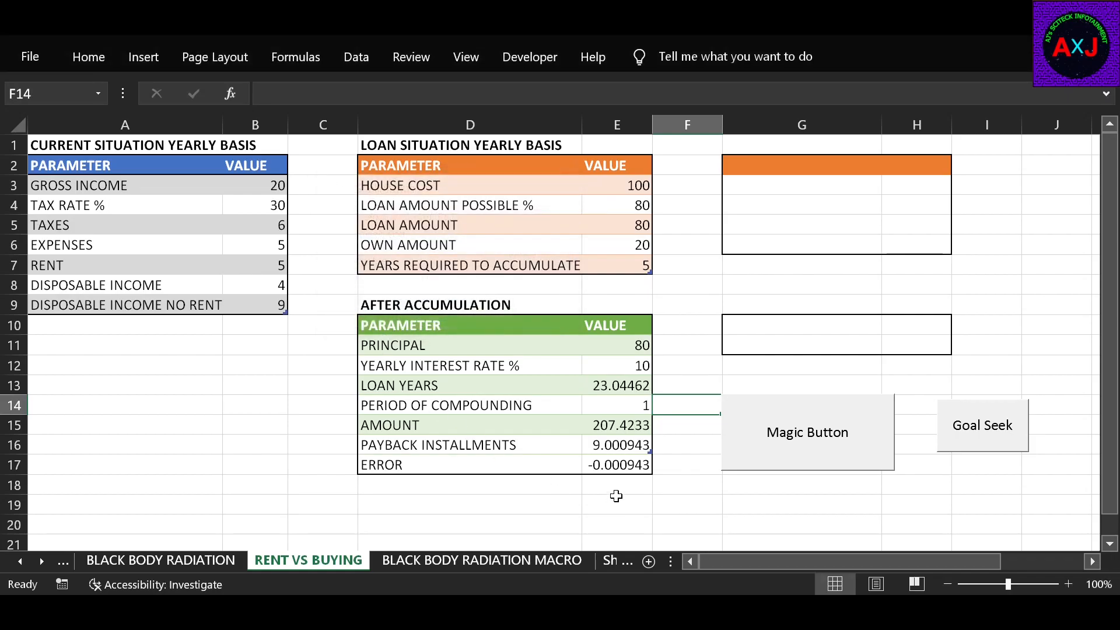
Step: Examine the solved loan years and compare the payback installments with the disposable income without rent
{"action": "left_click", "coordinate": [616, 383]}
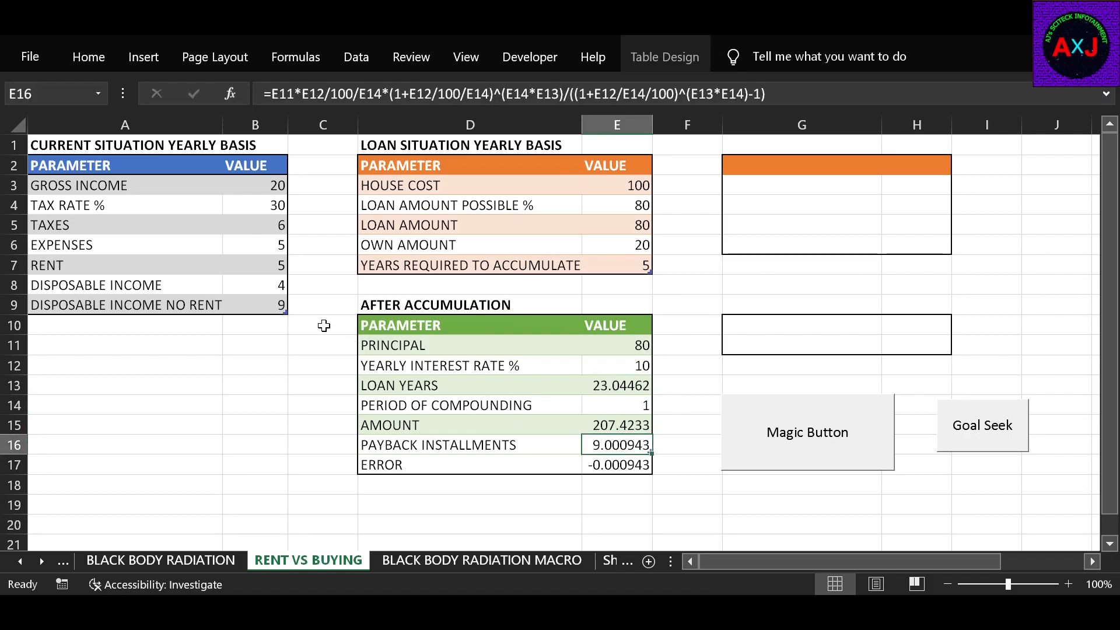
{"action": "left_click", "coordinate": [259, 304]}
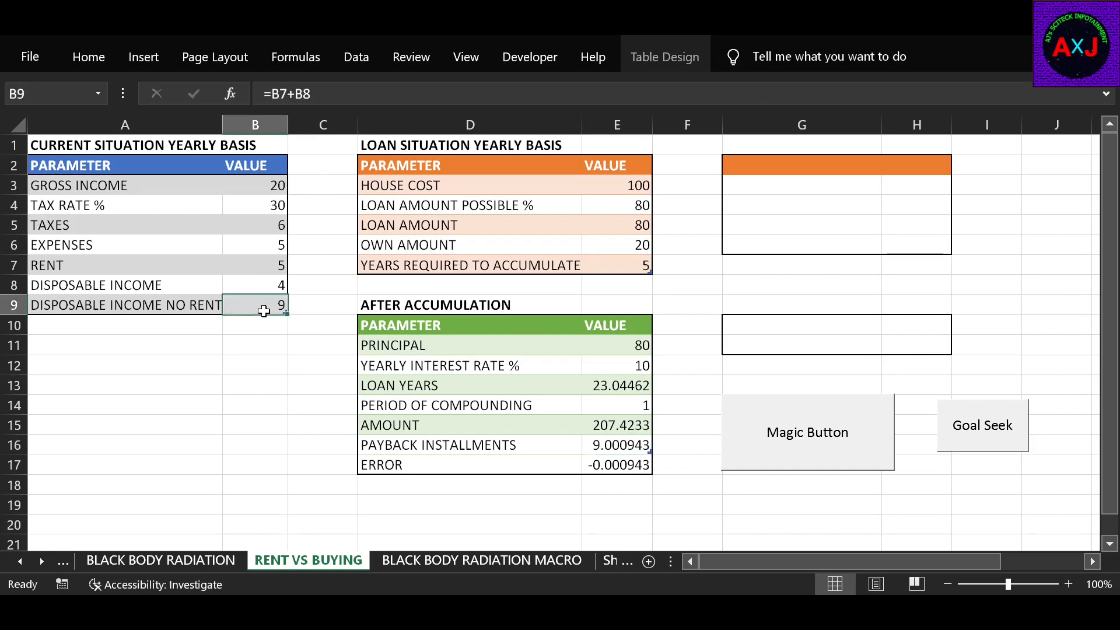
{"action": "left_click", "coordinate": [605, 450]}
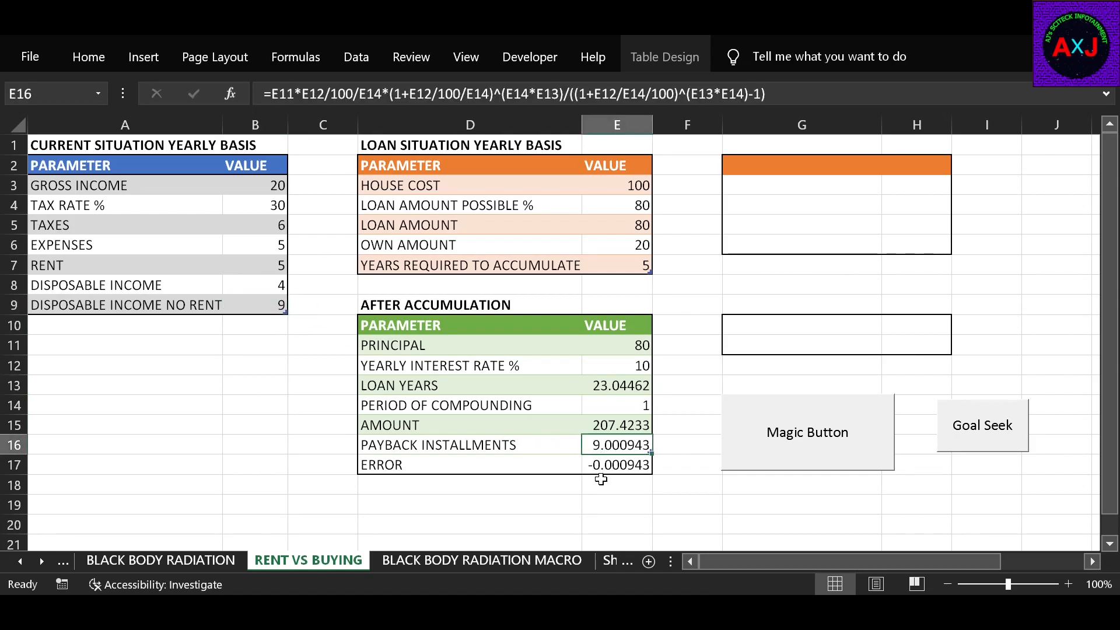
Step: Populate the EVALUATION @ 28 YEARS table with the macro, including its title, headers and rows from RENT COST through NET WORTH W/O RENT
{"action": "left_click", "coordinate": [880, 446]}
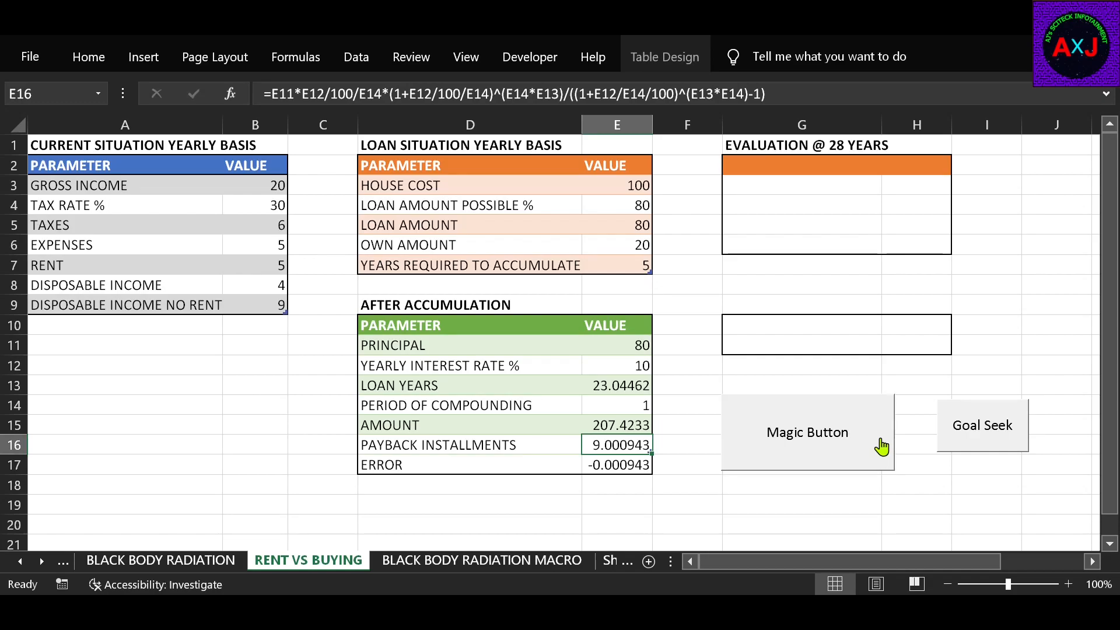
{"action": "left_click", "coordinate": [783, 450]}
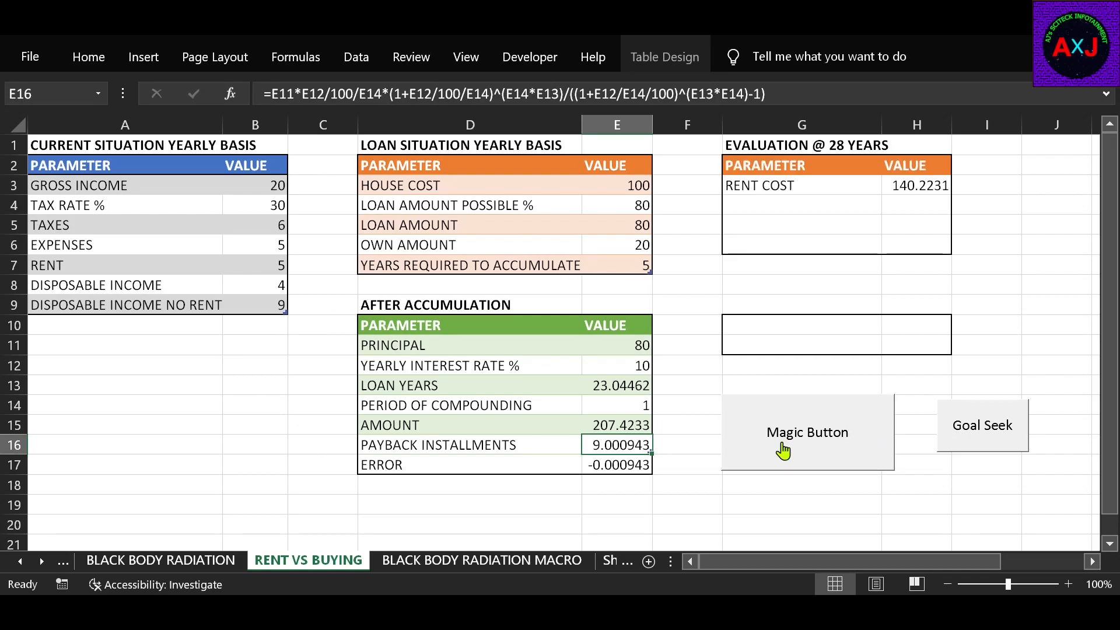
{"action": "left_click", "coordinate": [785, 452]}
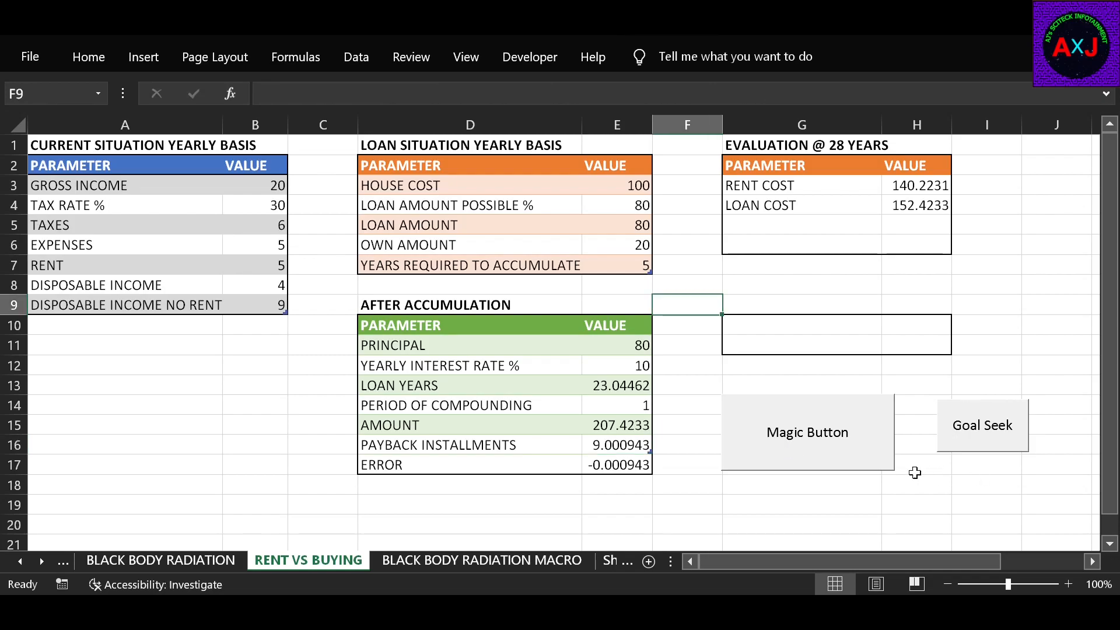
{"action": "left_click", "coordinate": [851, 460]}
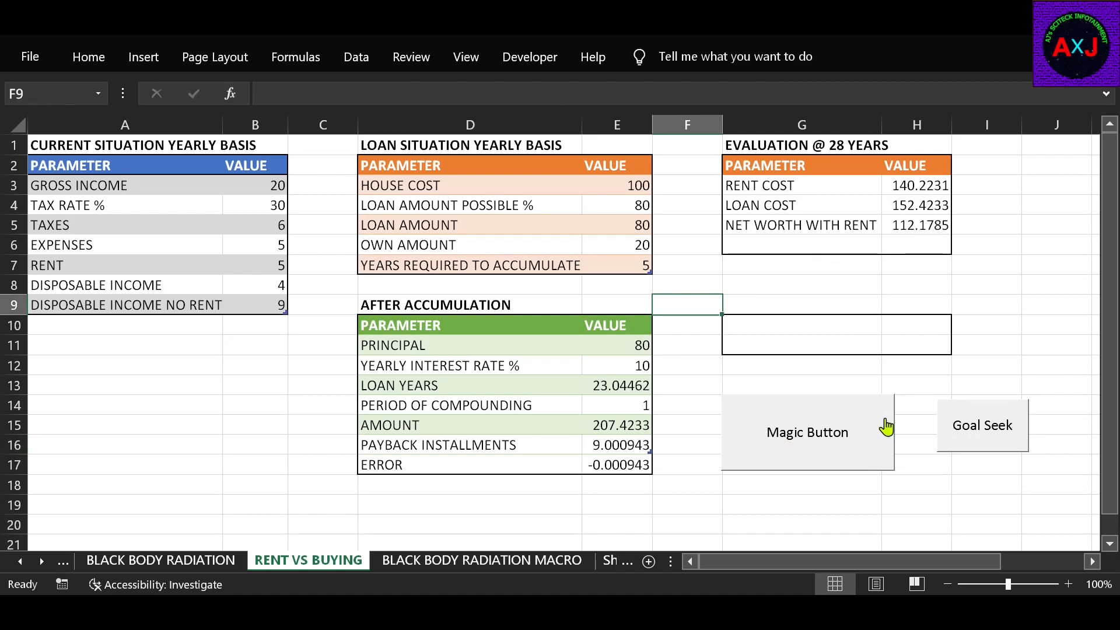
{"action": "left_click", "coordinate": [877, 449]}
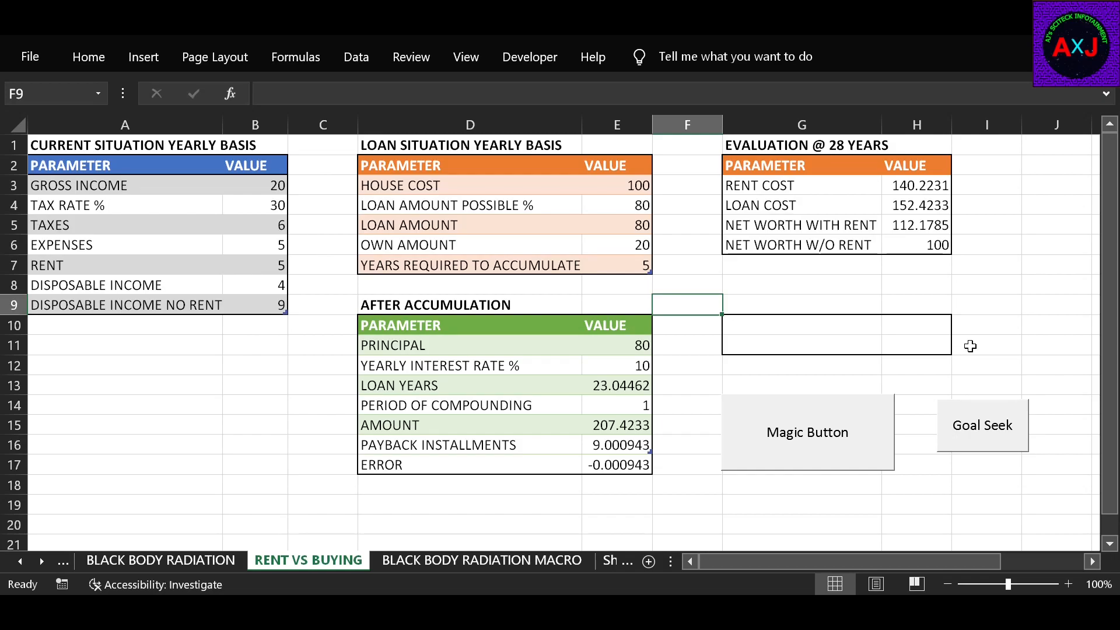
Step: Fill the EVALUATION @ 40 YEARS table with the macro, adding its title and the NET WORTH WITH RENT and NET WORTH W/O RENT rows
{"action": "left_click", "coordinate": [815, 449]}
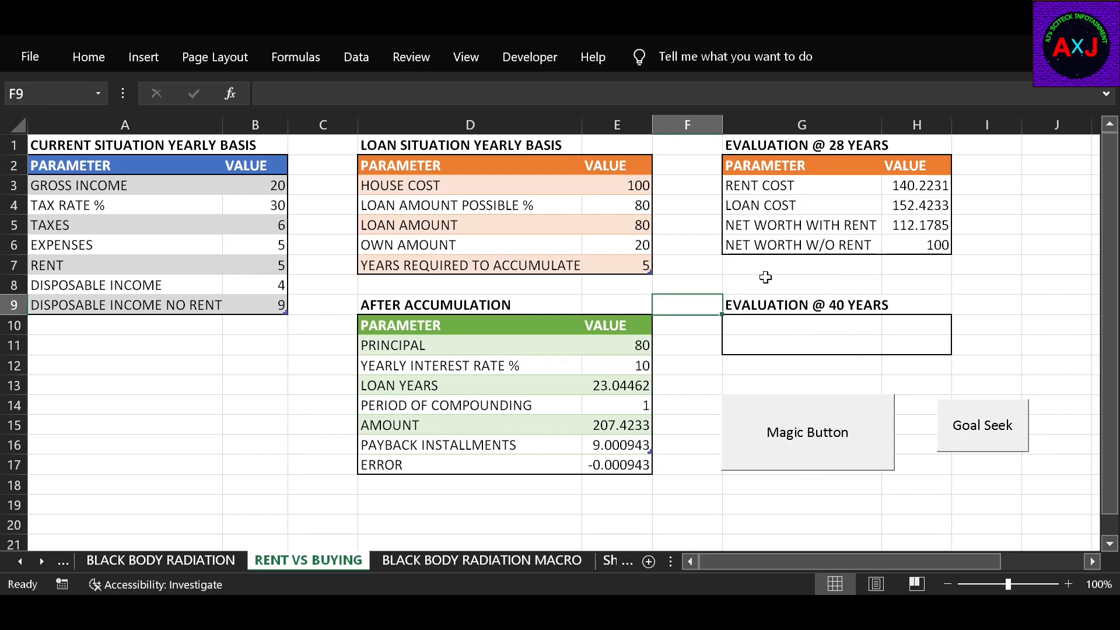
{"action": "left_click", "coordinate": [817, 465]}
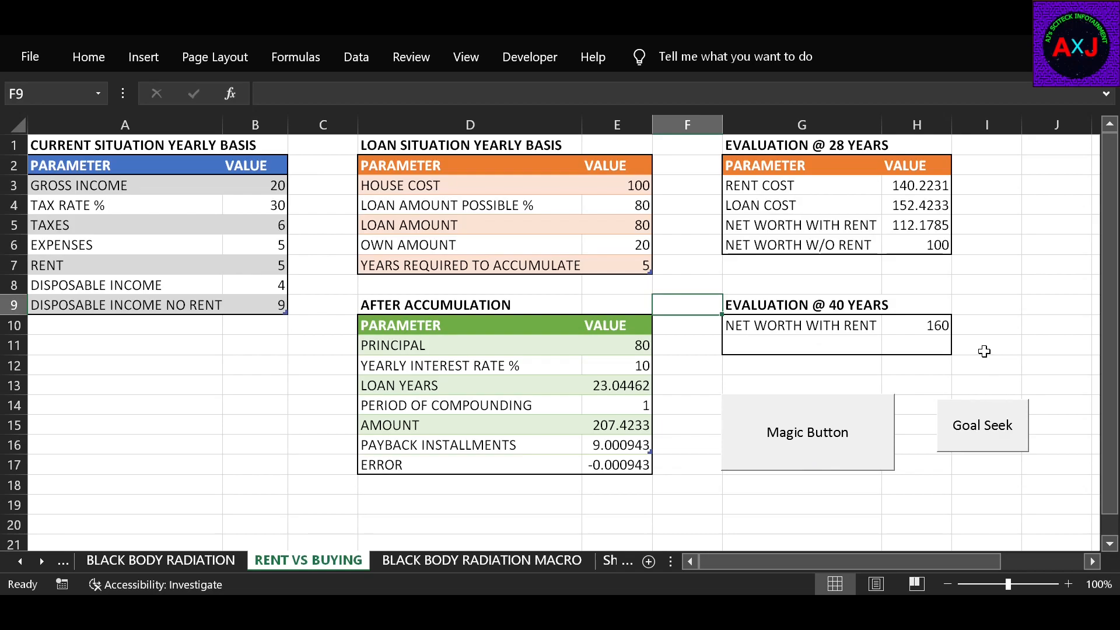
{"action": "left_click", "coordinate": [810, 465]}
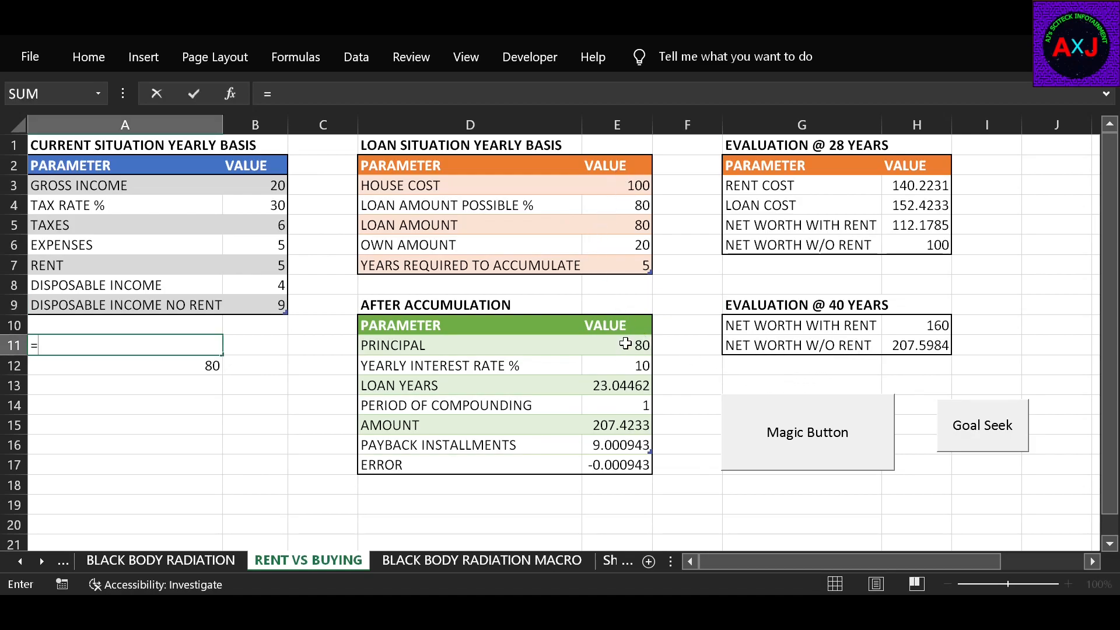
Step: Link cell A11 to the PRINCIPAL value in E11 and cell B11 to the 40-year NET WORTH W/O RENT value in H11
{"action": "left_click", "coordinate": [625, 344]}
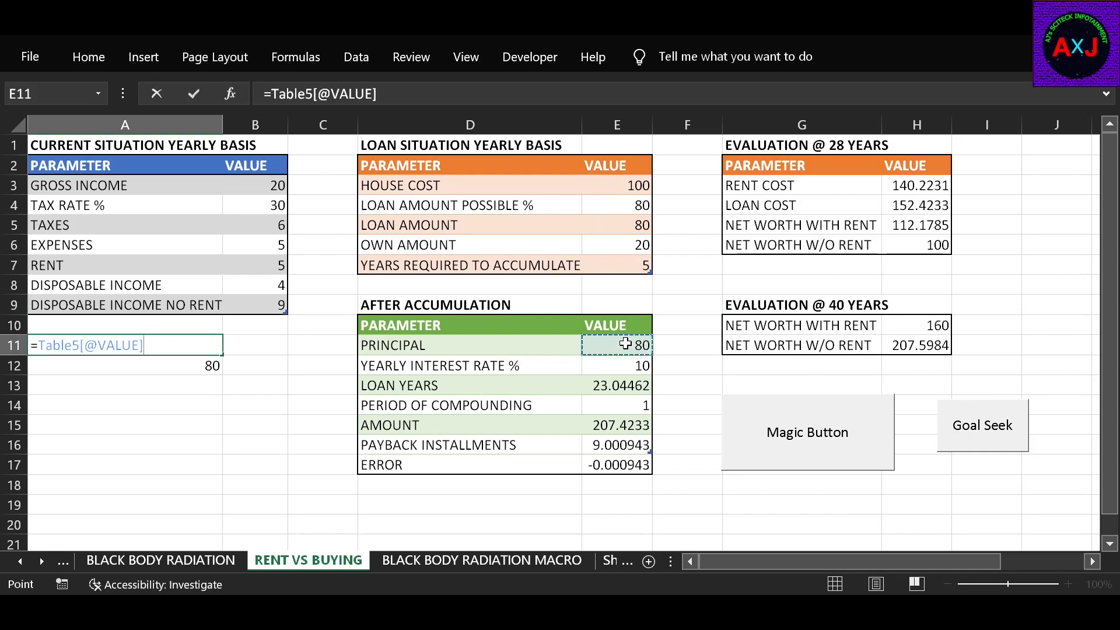
{"action": "key", "text": "Return"}
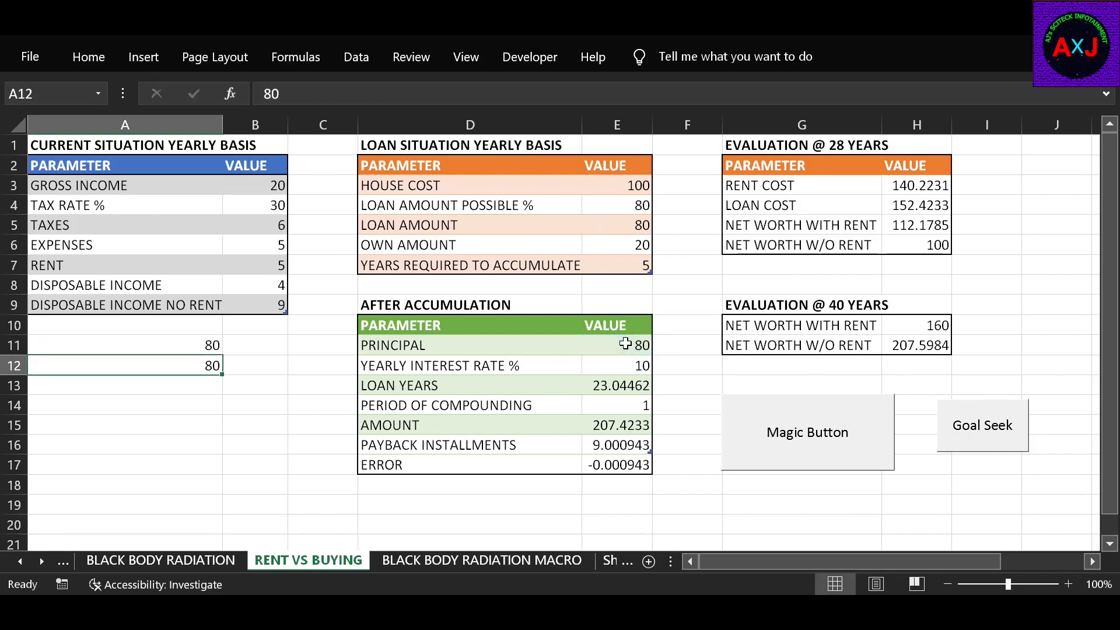
{"action": "left_click", "coordinate": [261, 344]}
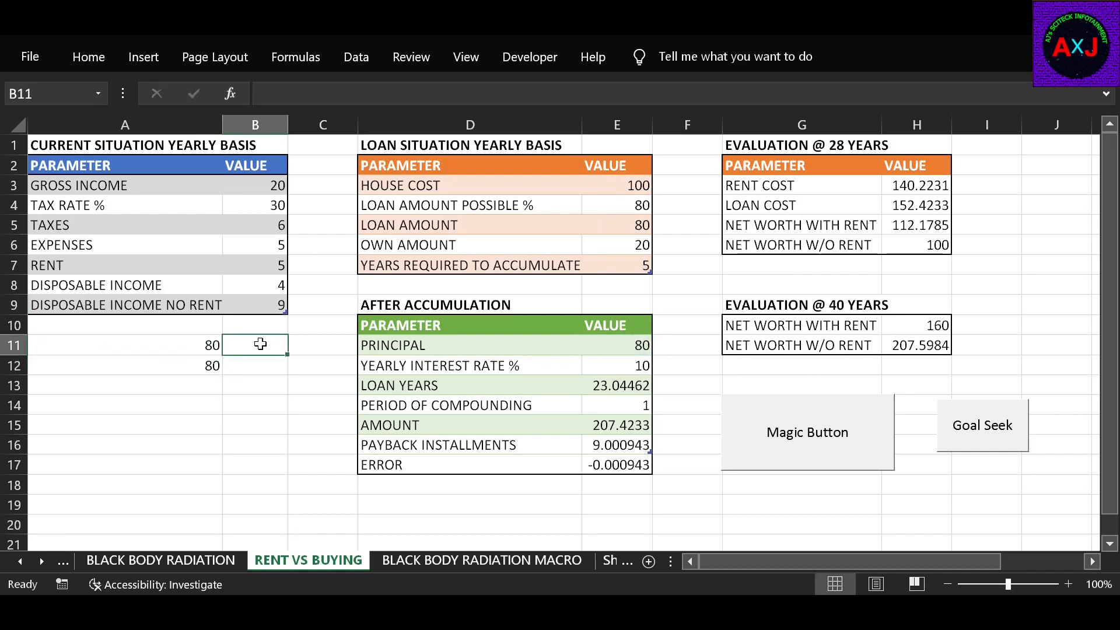
{"action": "type", "text": "="}
{"action": "left_click", "coordinate": [927, 345]}
{"action": "key", "text": "Return"}
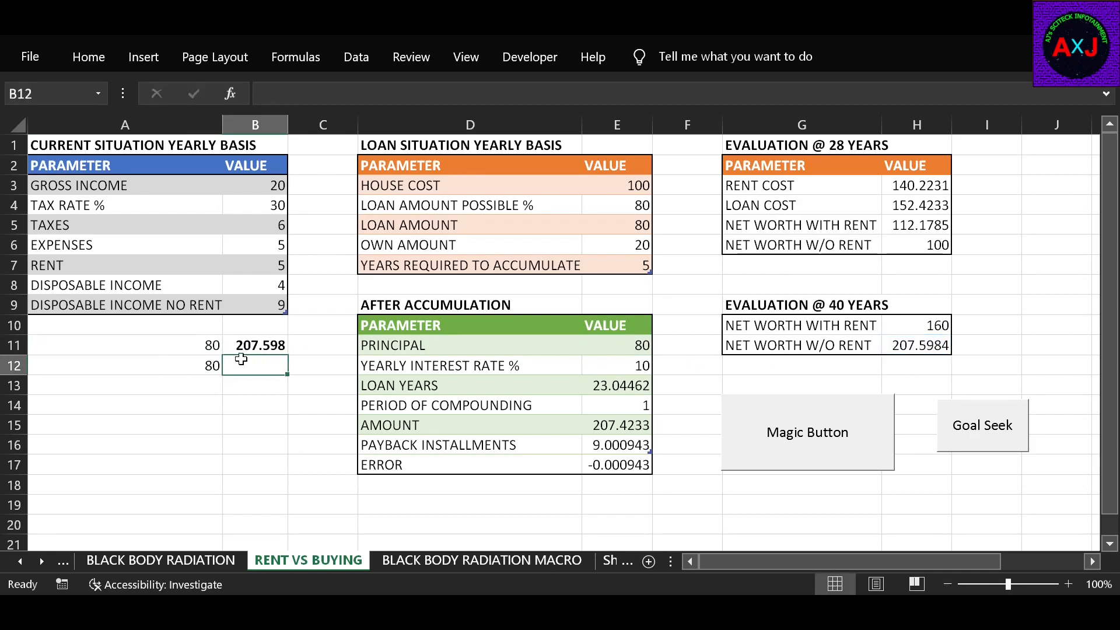
Step: Copy the linked pair A11:B11 and paste it as values into A12:B12 to record the 80% loan case
{"action": "left_click", "coordinate": [190, 345]}
{"action": "left_click", "coordinate": [286, 344]}
{"action": "left_click", "coordinate": [219, 346]}
{"action": "left_click", "coordinate": [261, 344]}
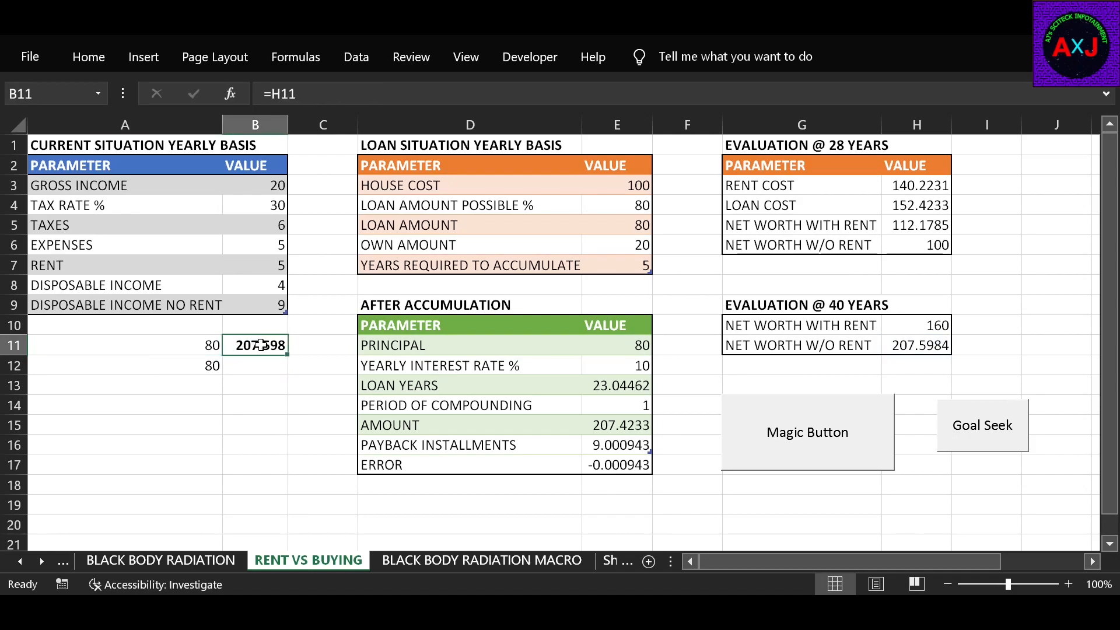
{"action": "left_click_drag", "start_coordinate": [194, 353], "coordinate": [257, 347]}
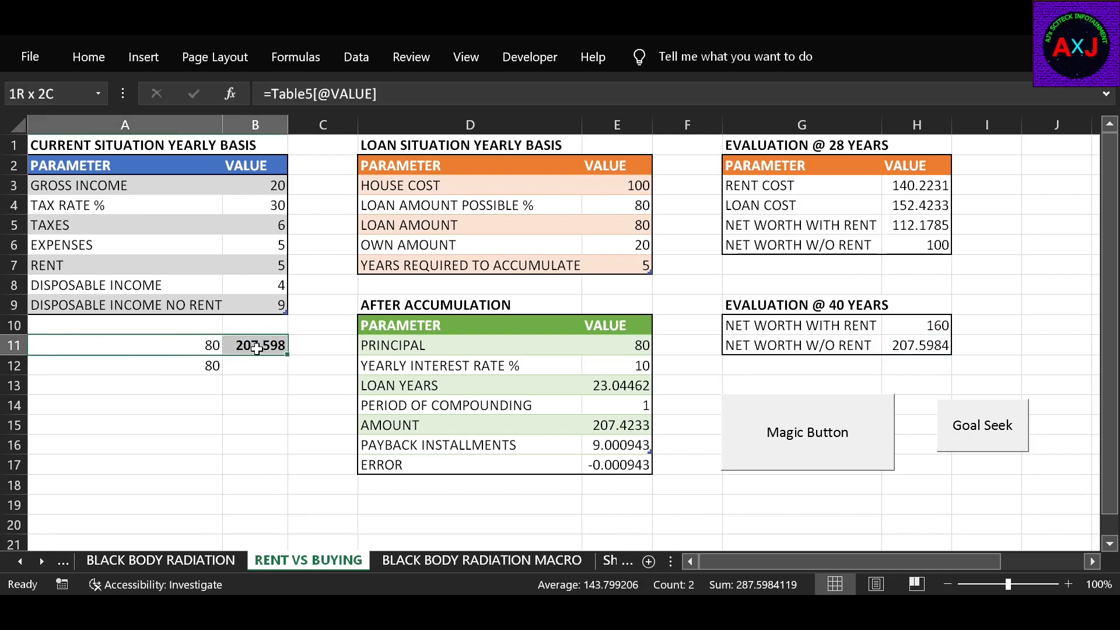
{"action": "key", "text": "ctrl+c"}
{"action": "left_click", "coordinate": [200, 366]}
{"action": "right_click", "coordinate": [200, 366]}
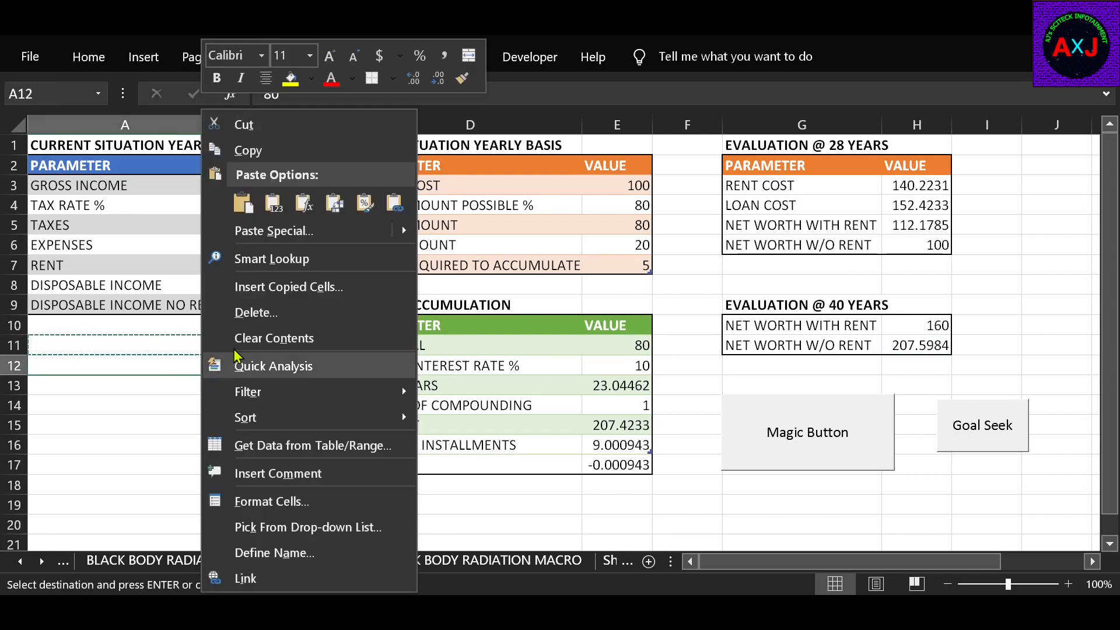
{"action": "left_click", "coordinate": [283, 209]}
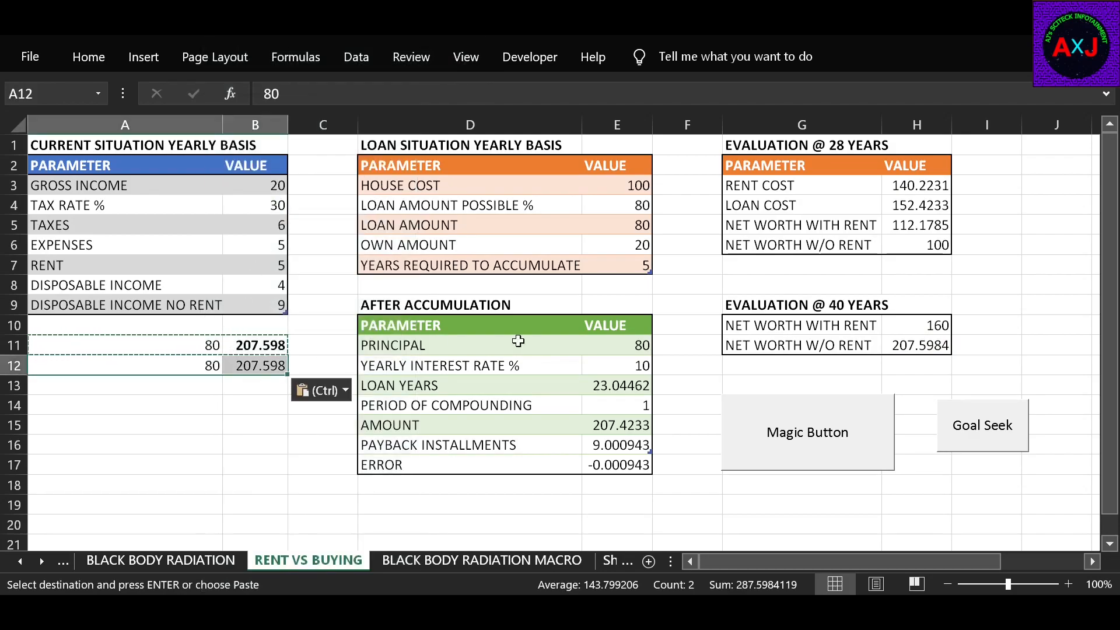
Step: Set LOAN AMOUNT POSSIBLE % to 70 and rerun the Goal Seek macro for the loan years
{"action": "left_click", "coordinate": [620, 205]}
{"action": "type", "text": "7"}
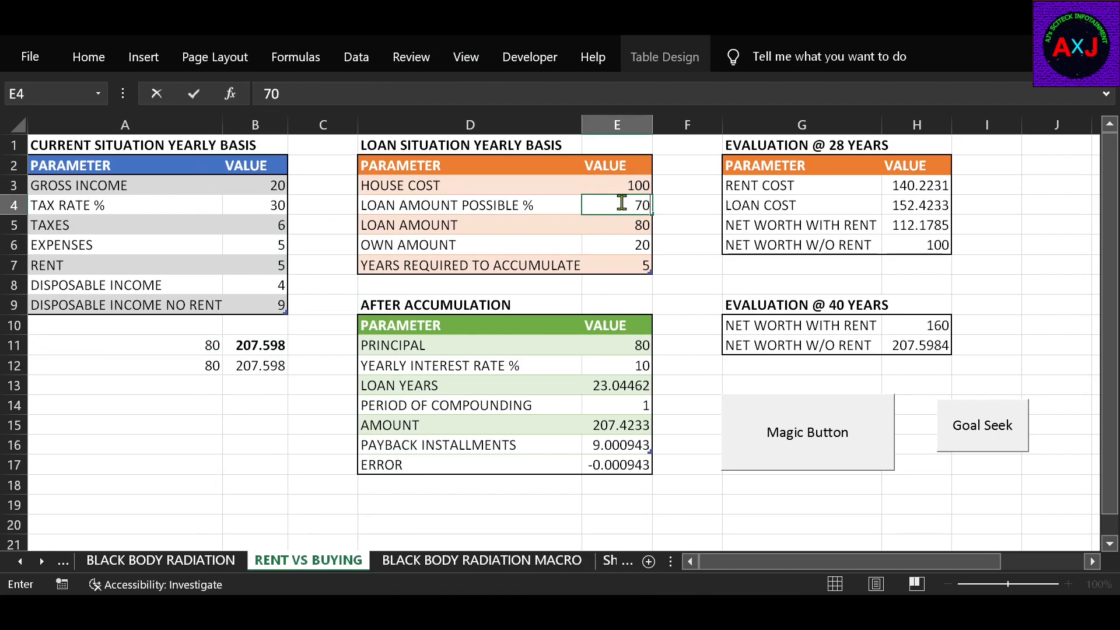
{"action": "key", "text": "Return"}
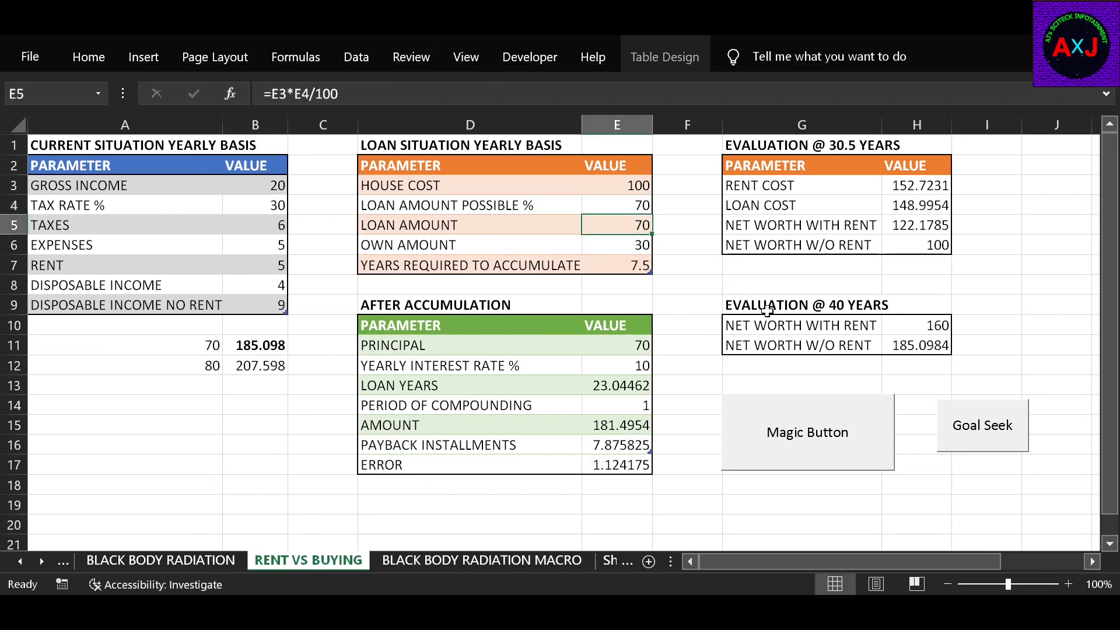
{"action": "left_click", "coordinate": [1003, 442]}
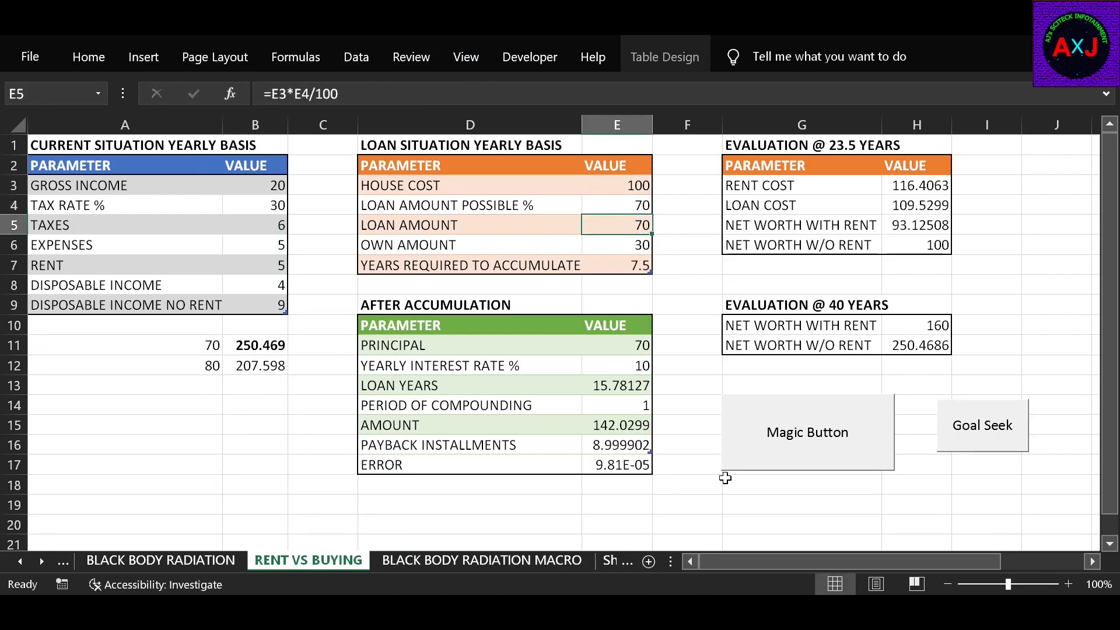
Step: Record the 70% loan case by copying A11:B11 and pasting it as values into A13:B13
{"action": "left_click_drag", "start_coordinate": [215, 345], "coordinate": [257, 346]}
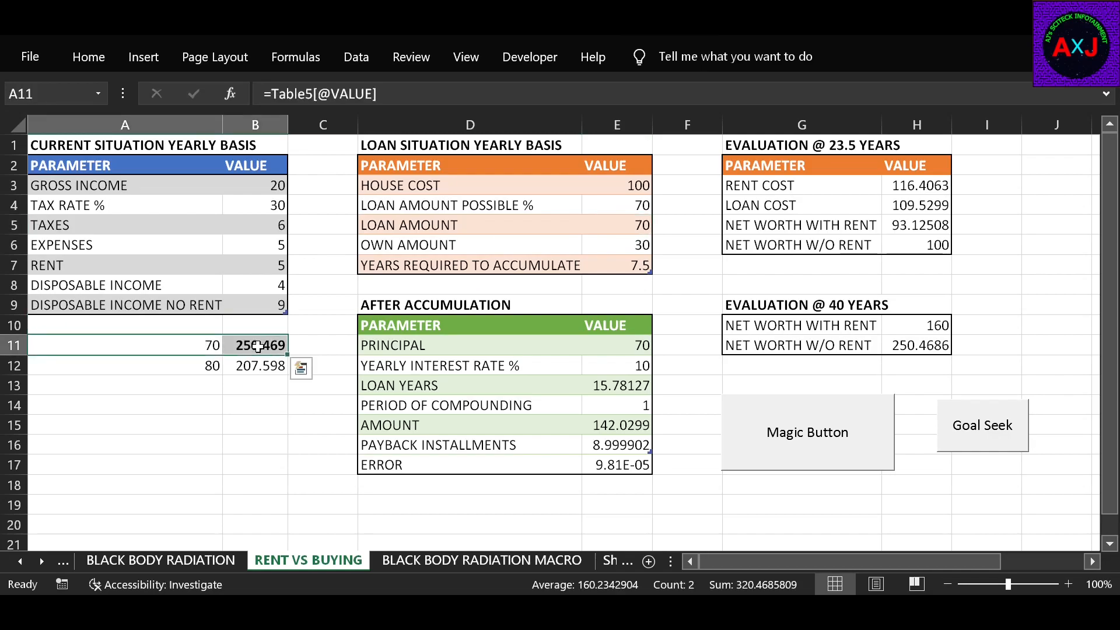
{"action": "key", "text": "ctrl+c"}
{"action": "left_click", "coordinate": [198, 390]}
{"action": "right_click", "coordinate": [198, 390]}
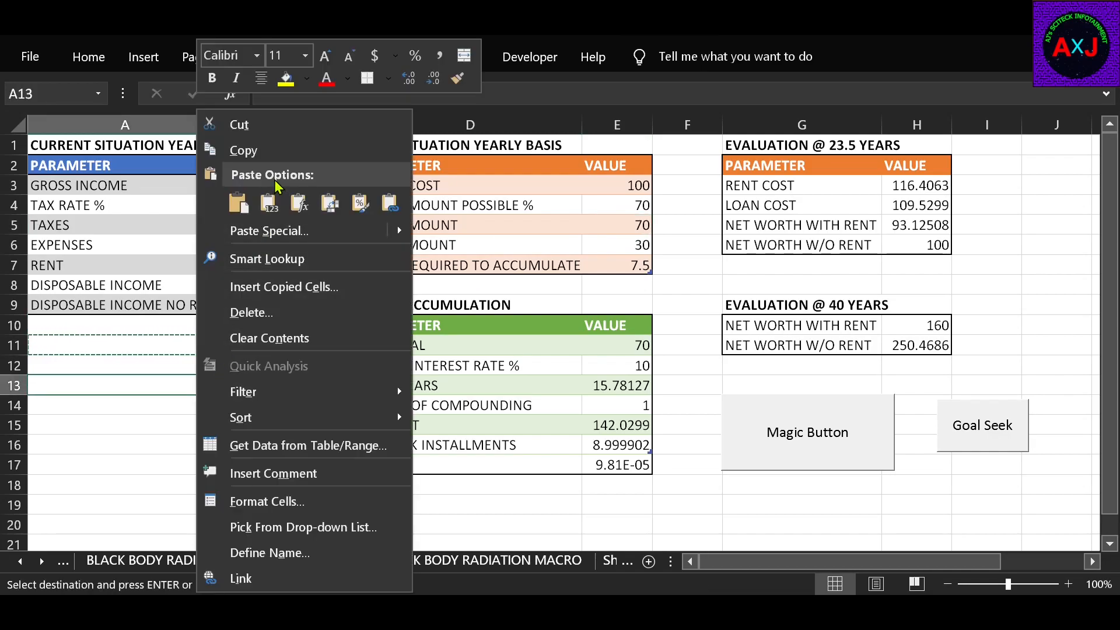
{"action": "left_click", "coordinate": [269, 203]}
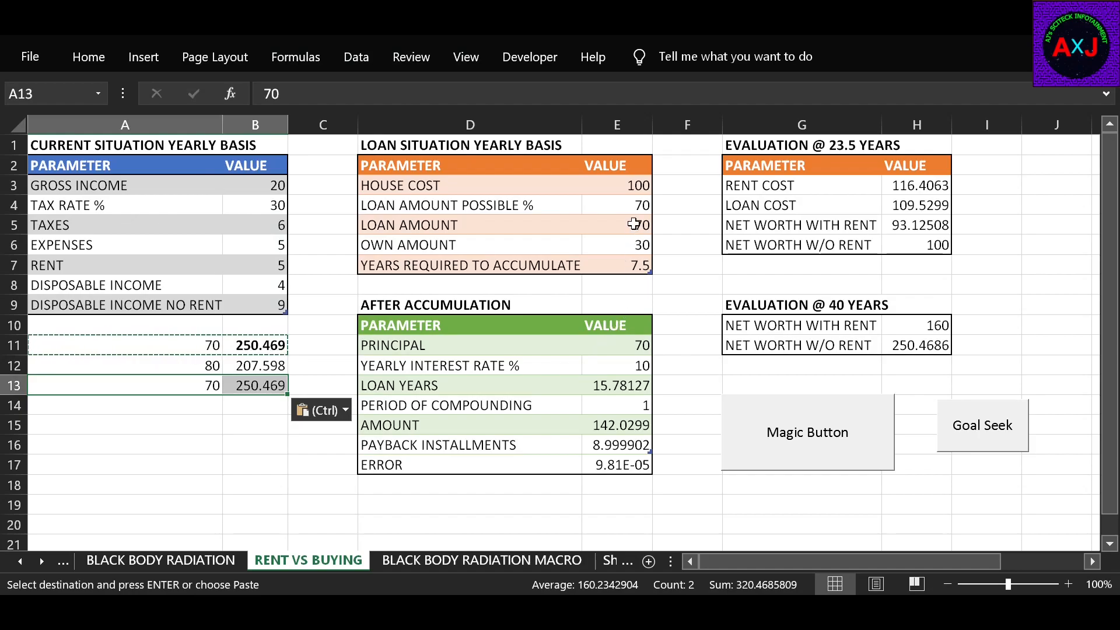
Step: Change LOAN AMOUNT POSSIBLE % to 60, rerun the Goal Seek macro and check the 40-year net worth without rent
{"action": "left_click", "coordinate": [637, 202]}
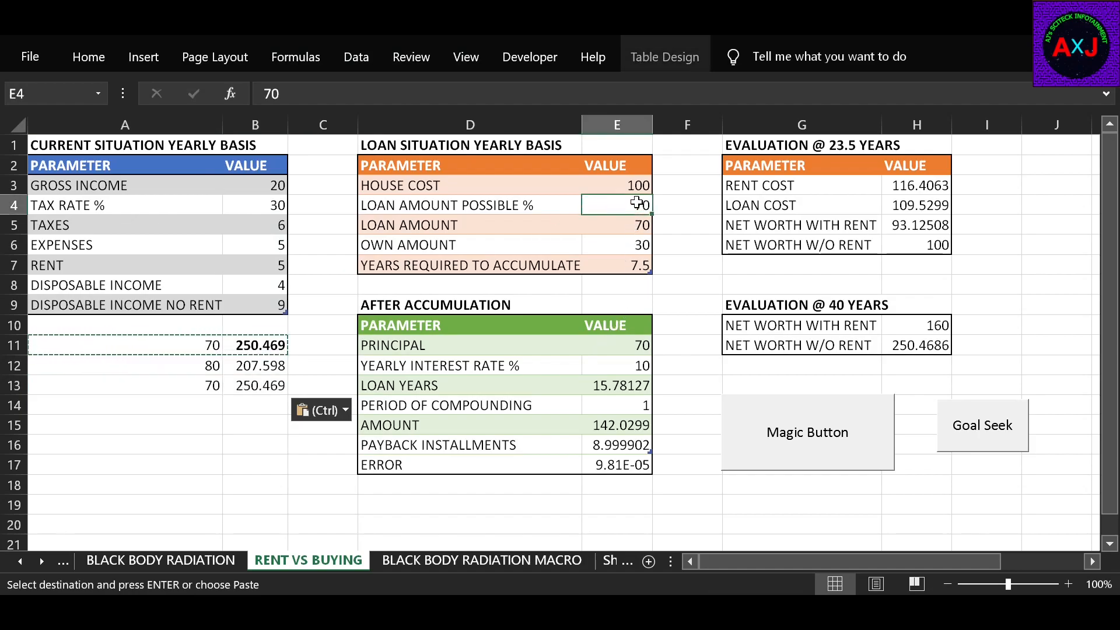
{"action": "type", "text": "60"}
{"action": "key", "text": "Return"}
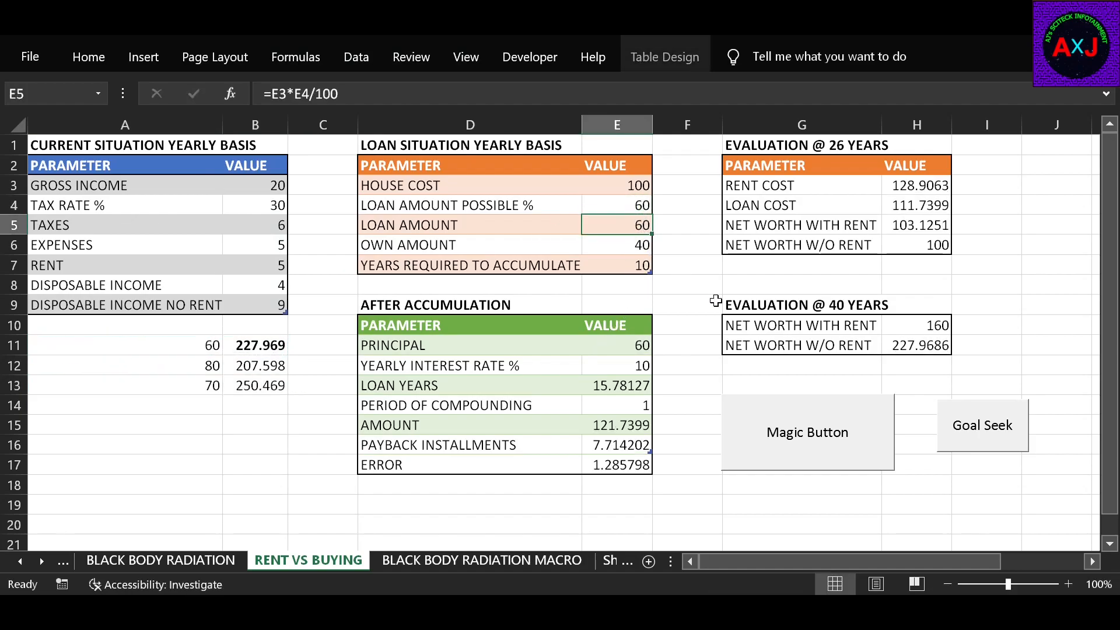
{"action": "left_click", "coordinate": [1001, 441]}
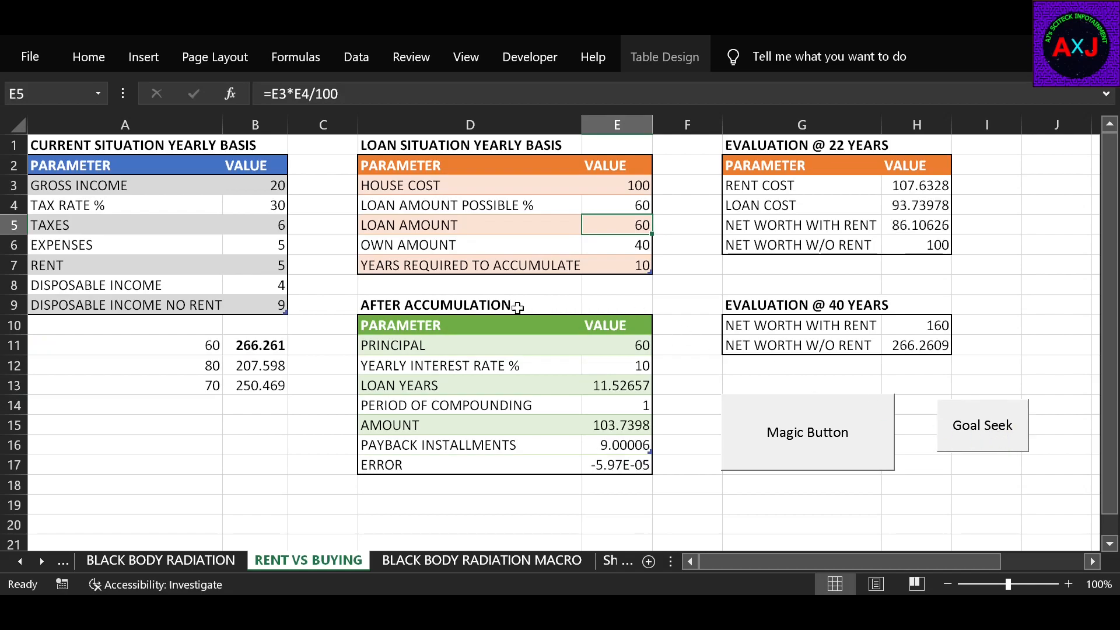
{"action": "left_click", "coordinate": [917, 348]}
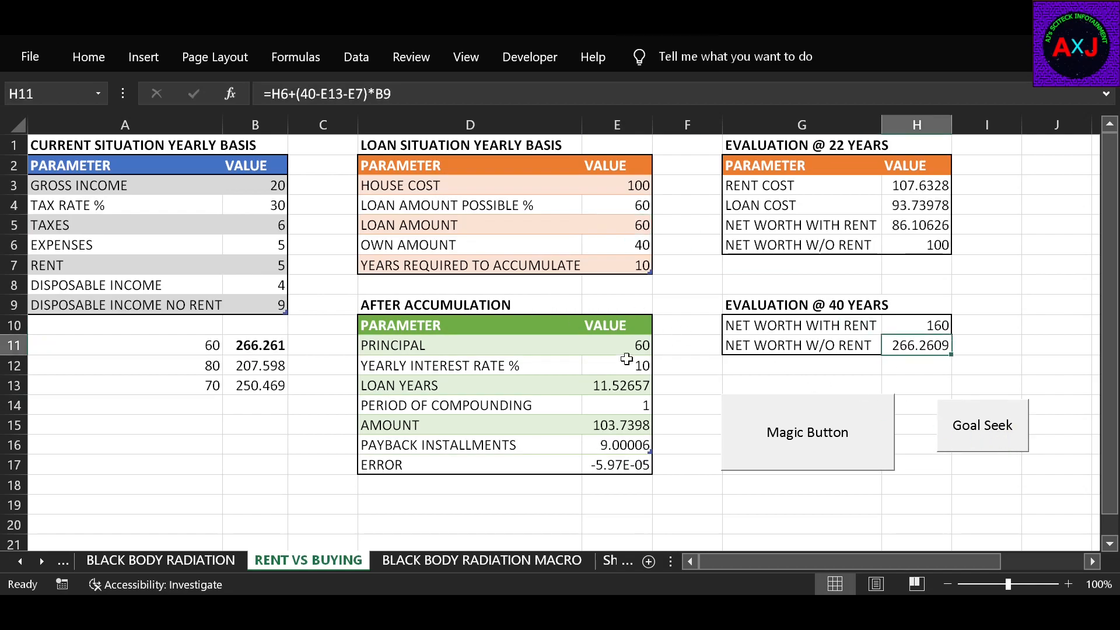
Step: Record the 60% loan case by copying A11:B11 and pasting it as values into A14:B14
{"action": "left_click_drag", "start_coordinate": [193, 345], "coordinate": [244, 343]}
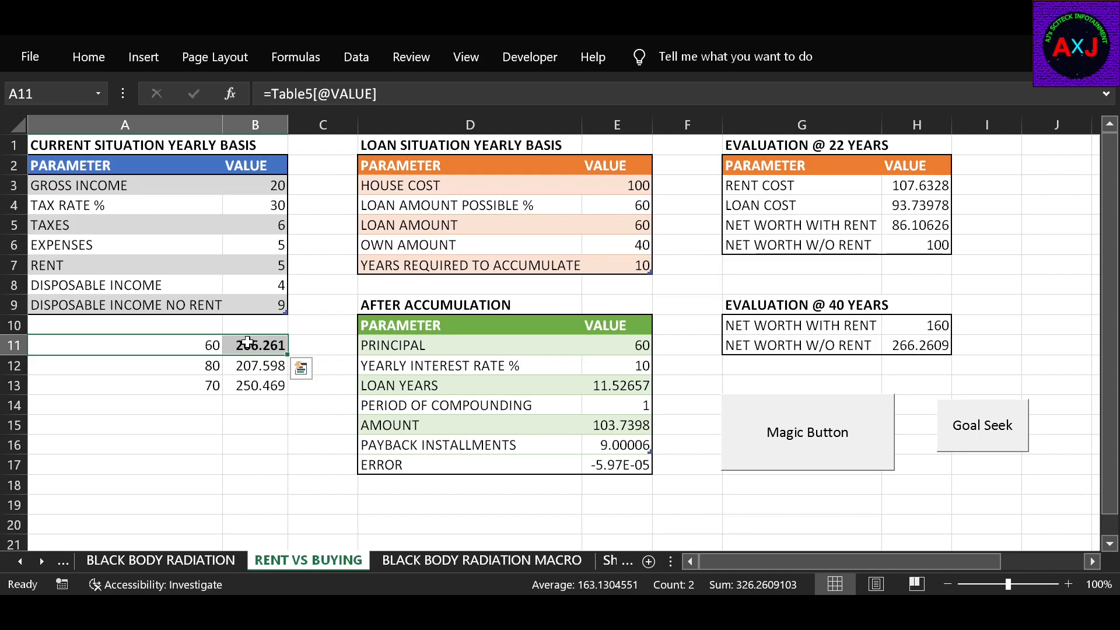
{"action": "key", "text": "ctrl+c"}
{"action": "left_click", "coordinate": [204, 402]}
{"action": "right_click", "coordinate": [204, 397]}
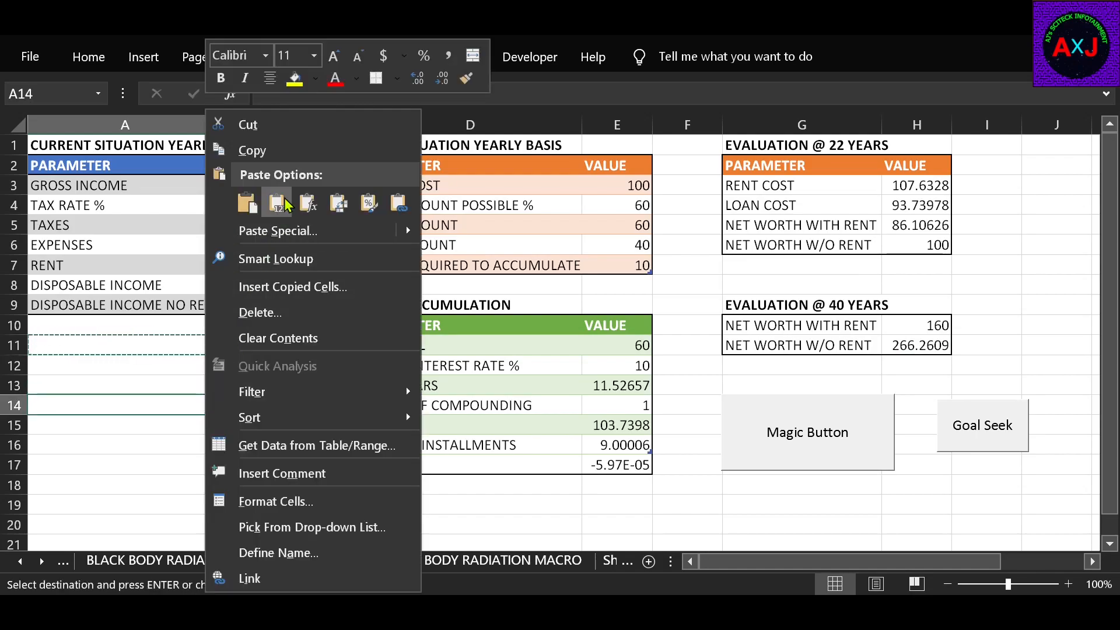
{"action": "left_click", "coordinate": [250, 201]}
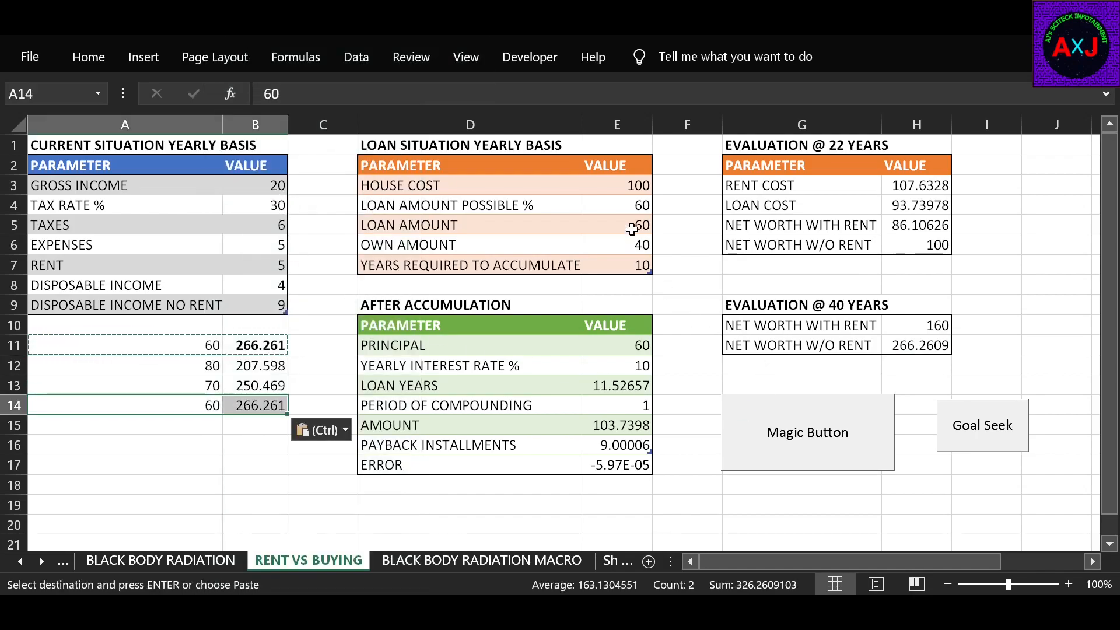
Step: Set LOAN AMOUNT POSSIBLE % to 50 and solve the loan years again with the Goal Seek macro
{"action": "left_click", "coordinate": [637, 203]}
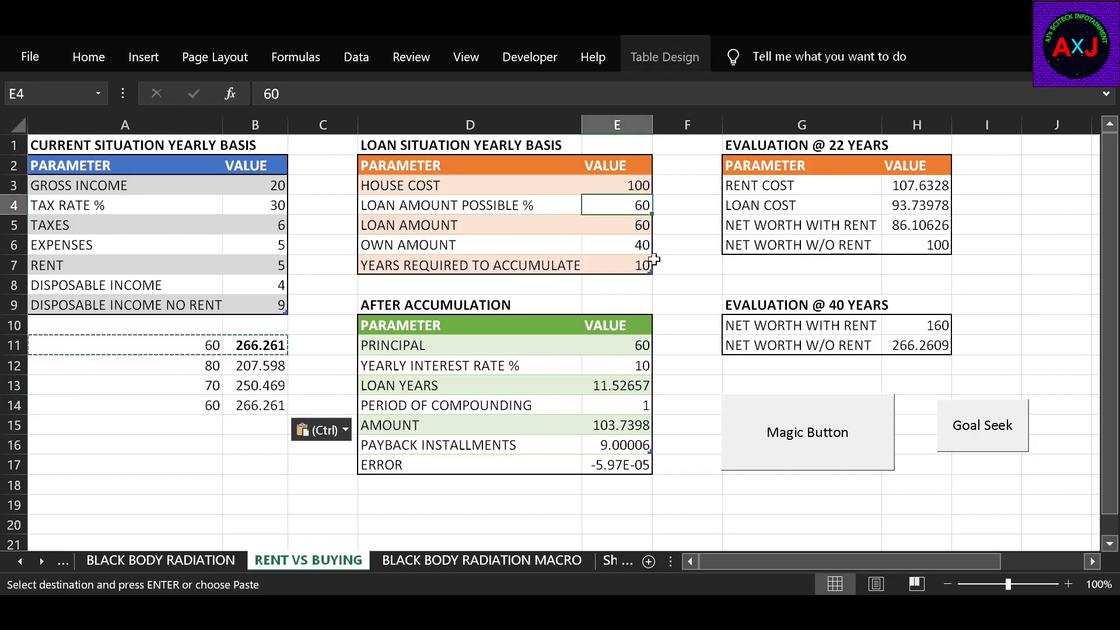
{"action": "type", "text": "50"}
{"action": "key", "text": "Return"}
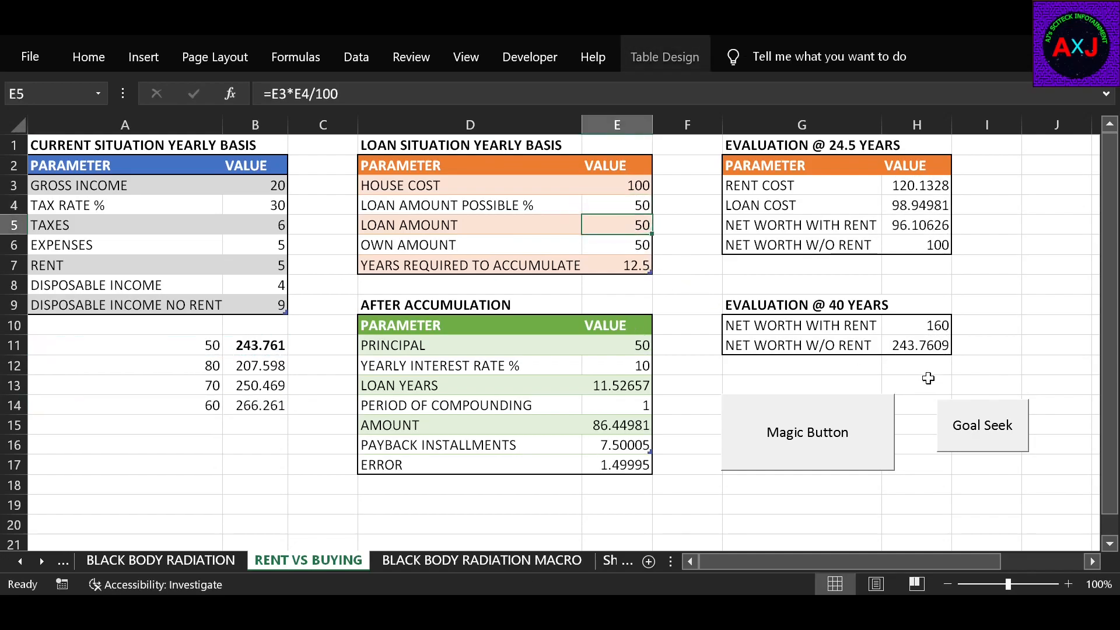
{"action": "left_click", "coordinate": [980, 433]}
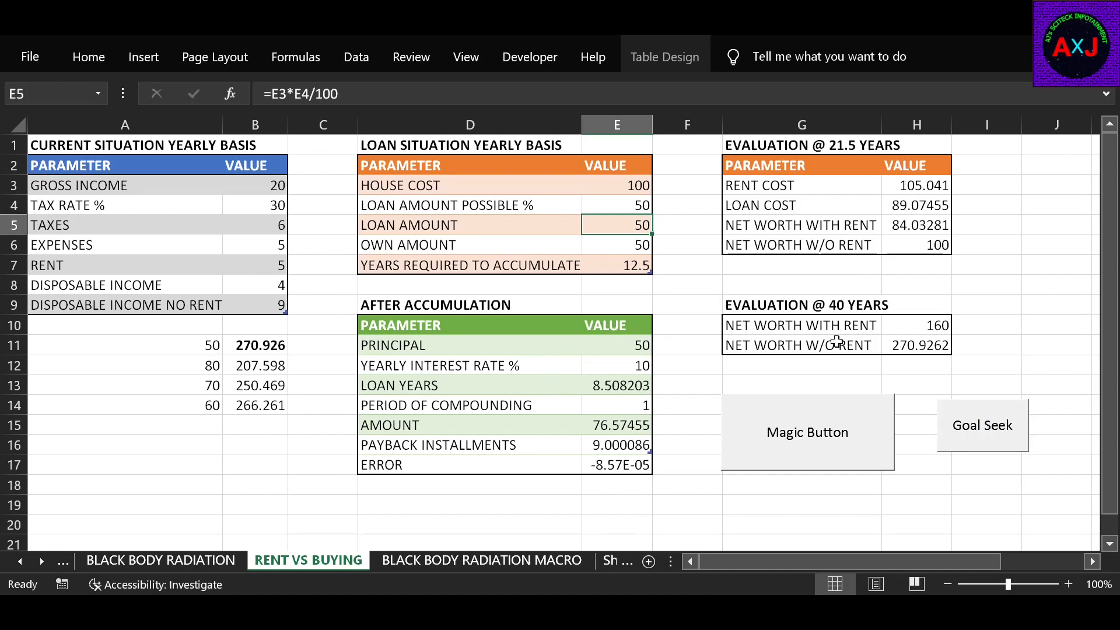
Step: Record the 50% loan case by copying A11:B11 and pasting it as values into A15:B15
{"action": "left_click_drag", "start_coordinate": [196, 339], "coordinate": [260, 346]}
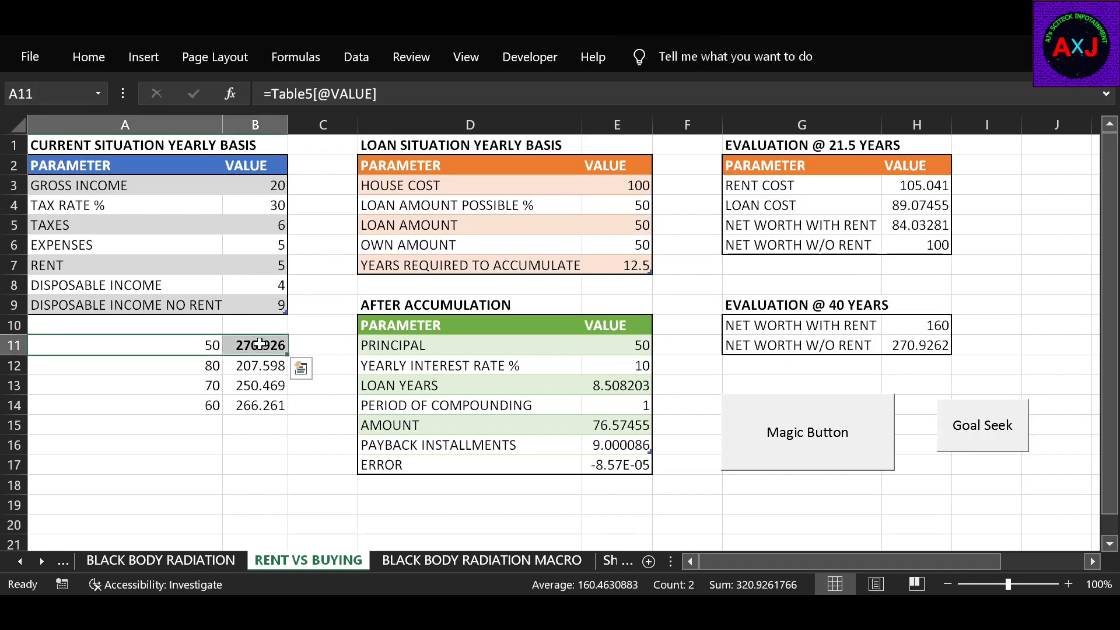
{"action": "key", "text": "ctrl+c"}
{"action": "left_click", "coordinate": [201, 425]}
{"action": "right_click", "coordinate": [201, 424]}
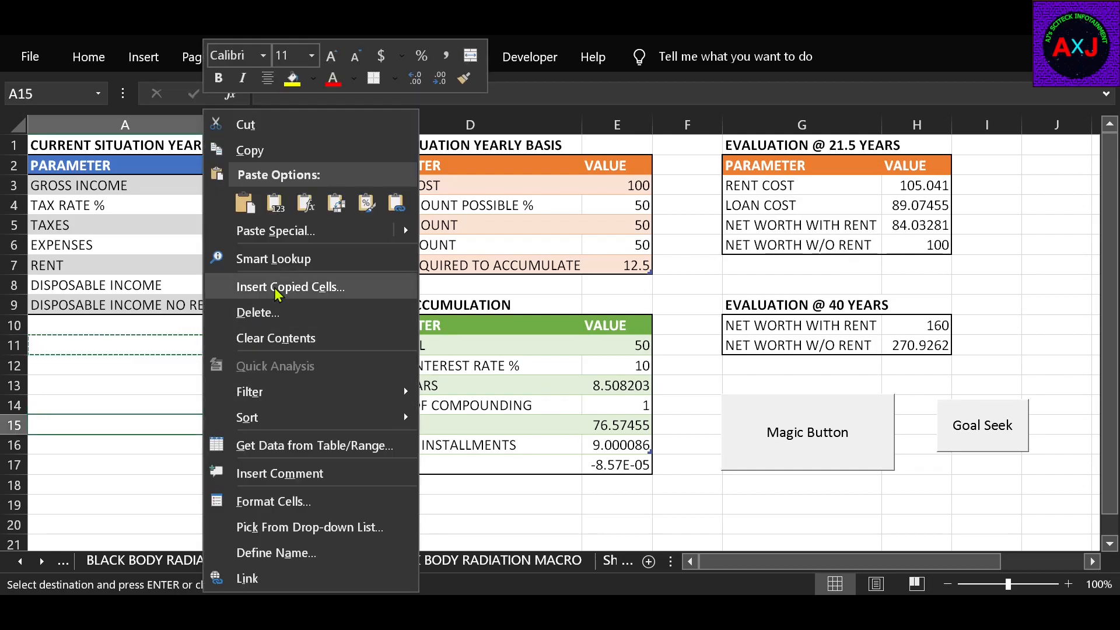
{"action": "left_click", "coordinate": [243, 201]}
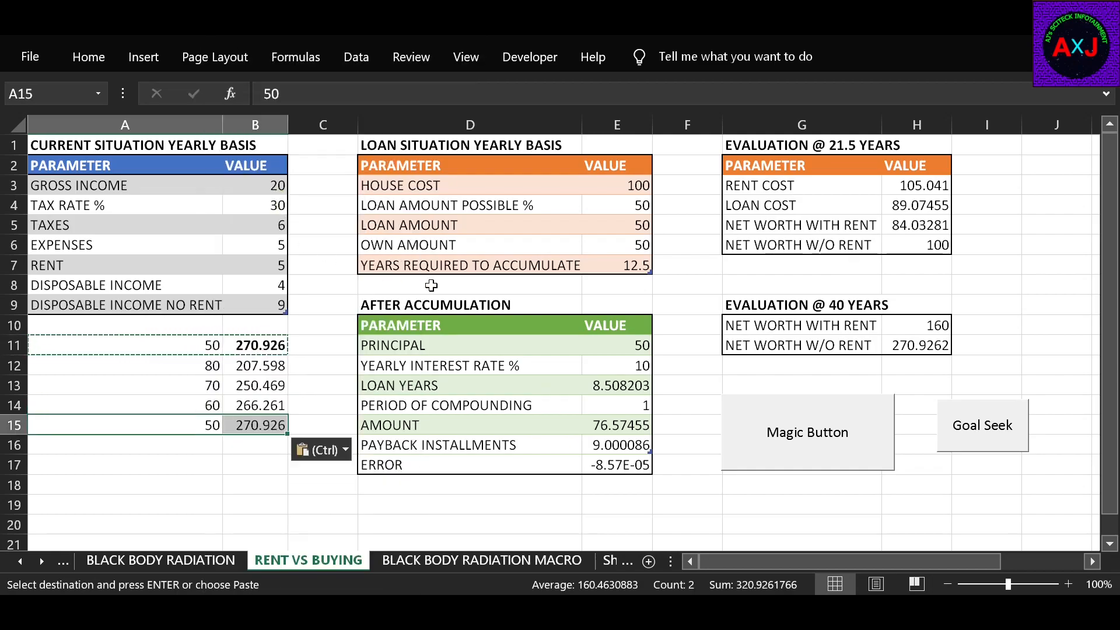
Step: Set LOAN AMOUNT POSSIBLE % to 40 and solve the loan years with the Goal Seek macro
{"action": "left_click", "coordinate": [642, 206]}
{"action": "type", "text": "40"}
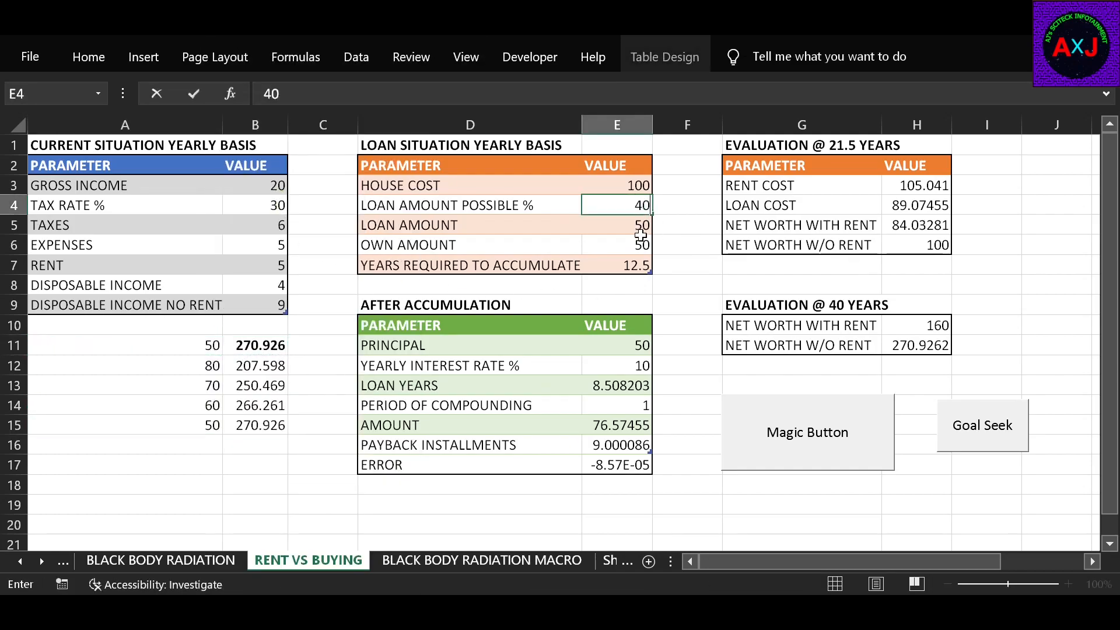
{"action": "key", "text": "Return"}
{"action": "left_click", "coordinate": [1011, 429]}
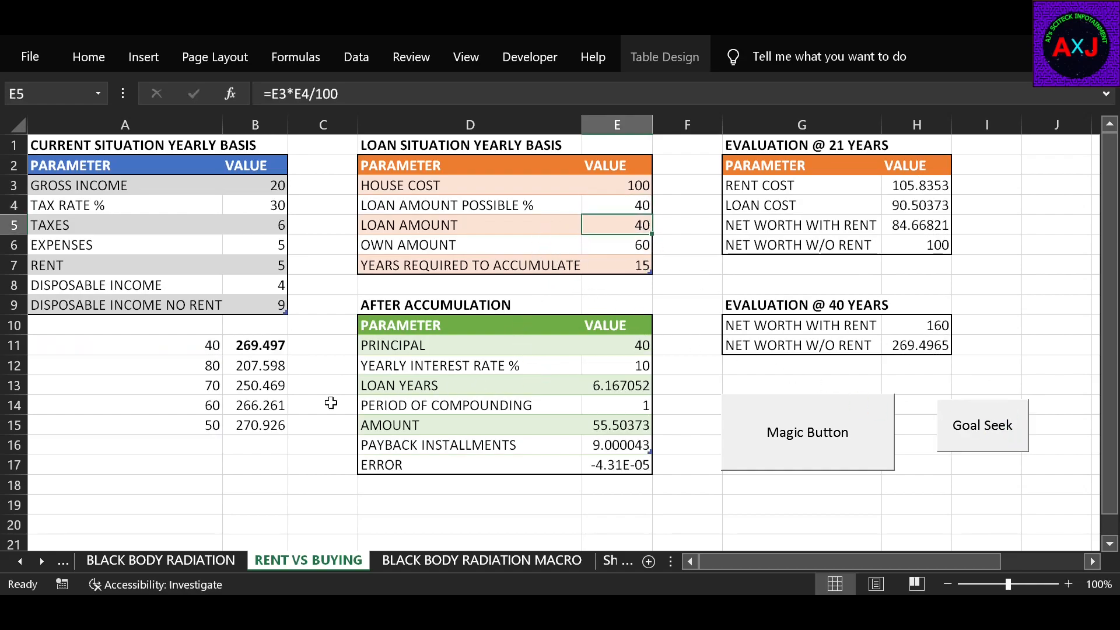
Step: Record the 40% loan case by copying A11:B11 and pasting it as values into A16:B16
{"action": "left_click_drag", "start_coordinate": [207, 355], "coordinate": [250, 341]}
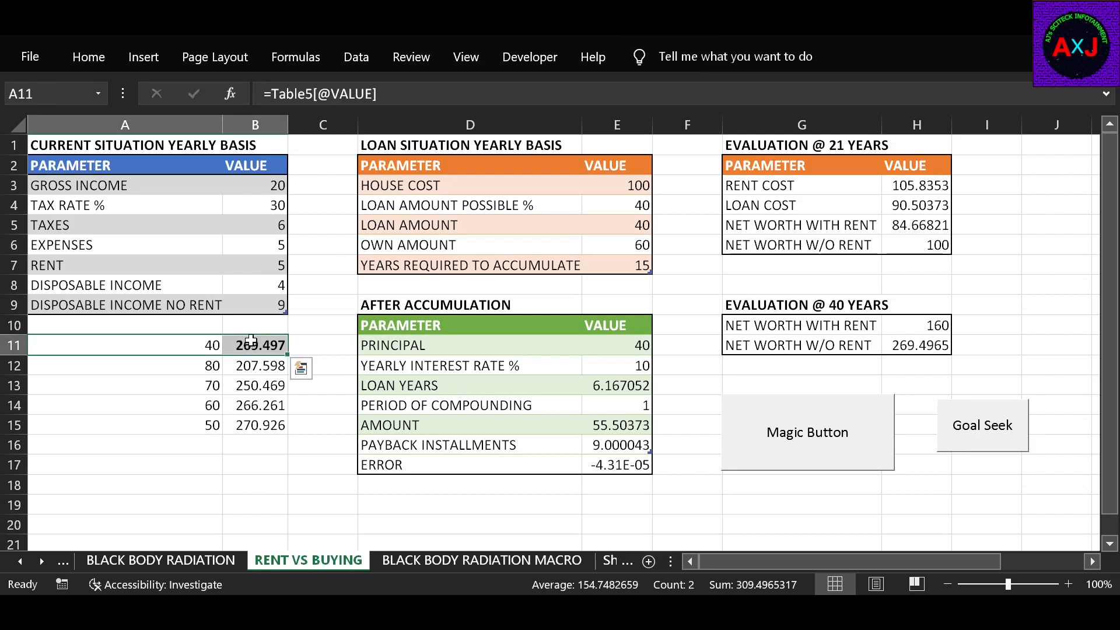
{"action": "key", "text": "ctrl+c"}
{"action": "left_click", "coordinate": [209, 446]}
{"action": "right_click", "coordinate": [209, 445]}
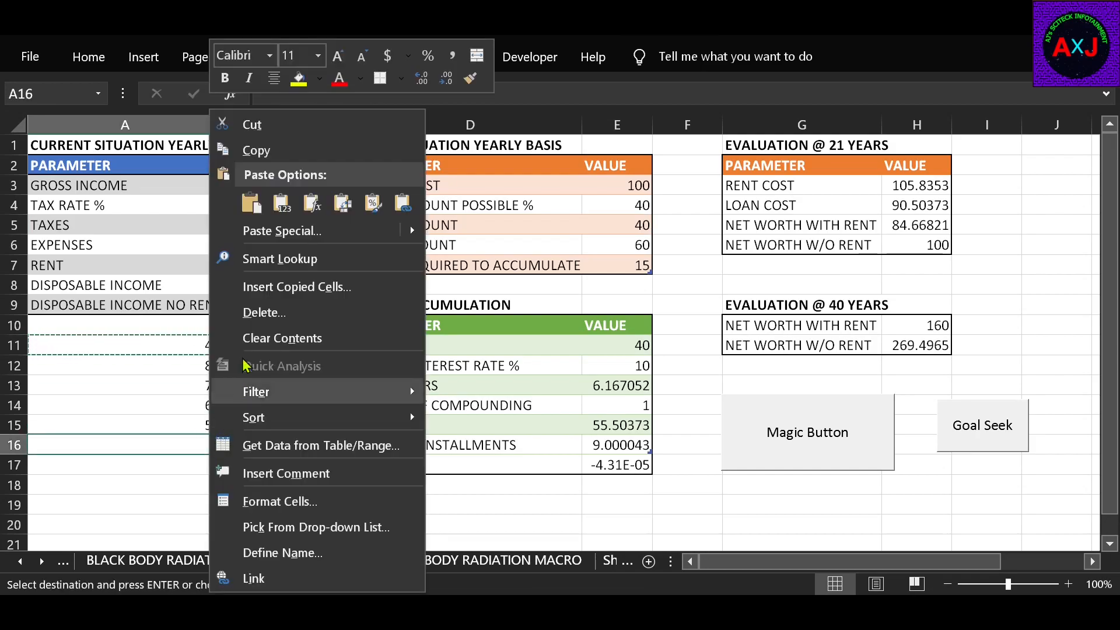
{"action": "left_click", "coordinate": [282, 205]}
Step: Change LOAN AMOUNT POSSIBLE % to 30 and rerun the Goal Seek macro for the loan years
{"action": "left_click", "coordinate": [637, 202]}
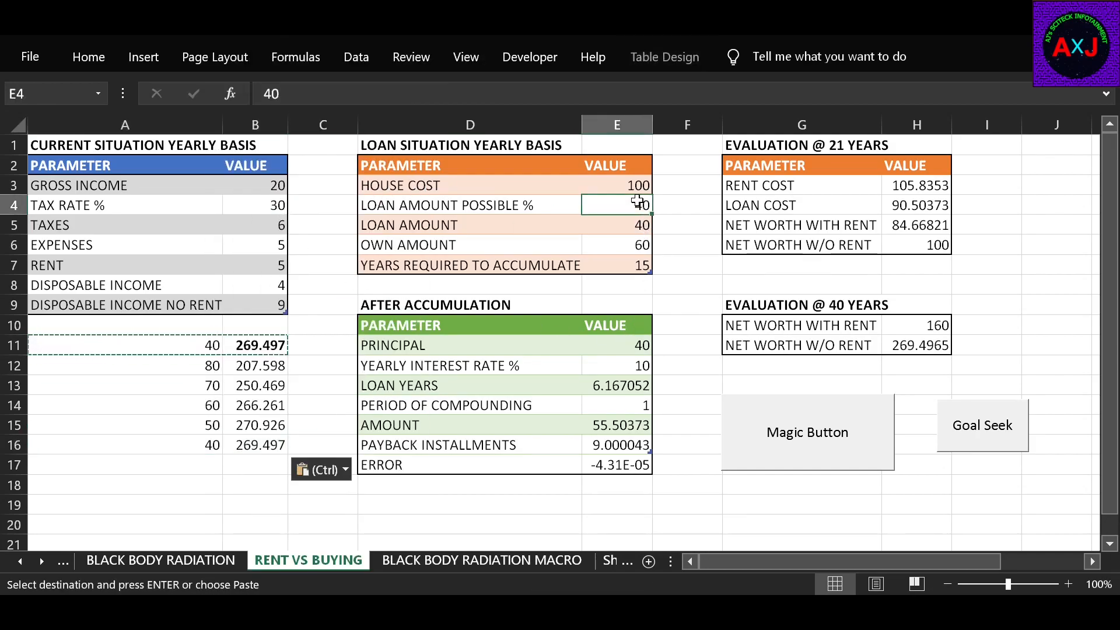
{"action": "key", "text": "Escape"}
{"action": "type", "text": "30"}
{"action": "key", "text": "Return"}
{"action": "left_click", "coordinate": [1002, 417]}
Step: Record the 30% loan case by copying A11:B11 and pasting it as values into A17:B17
{"action": "left_click_drag", "start_coordinate": [193, 338], "coordinate": [251, 345]}
{"action": "key", "text": "ctrl+c"}
{"action": "left_click", "coordinate": [209, 465]}
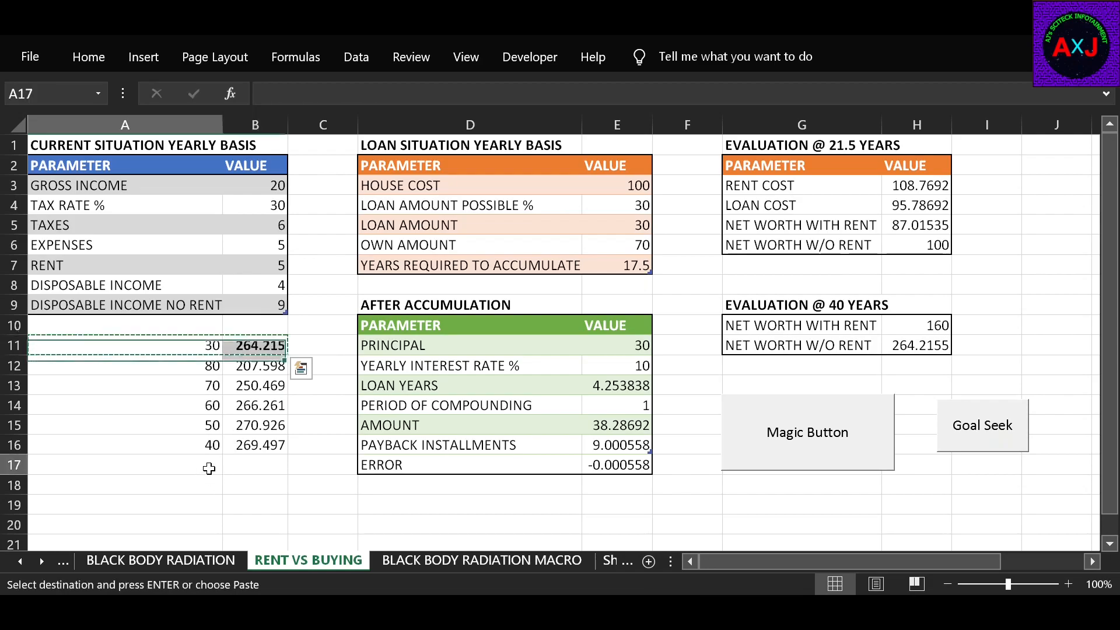
{"action": "right_click", "coordinate": [209, 465]}
{"action": "left_click", "coordinate": [282, 203]}
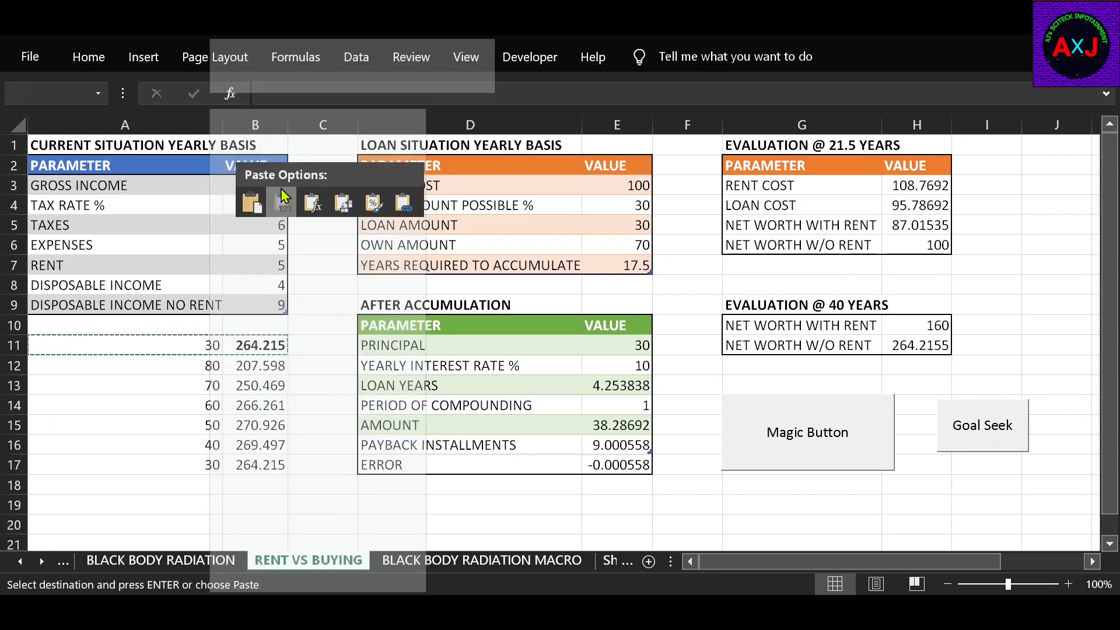
Step: Set LOAN AMOUNT POSSIBLE % to 20 and solve the loan years again with the Goal Seek macro
{"action": "left_click", "coordinate": [619, 206]}
{"action": "type", "text": "3"}
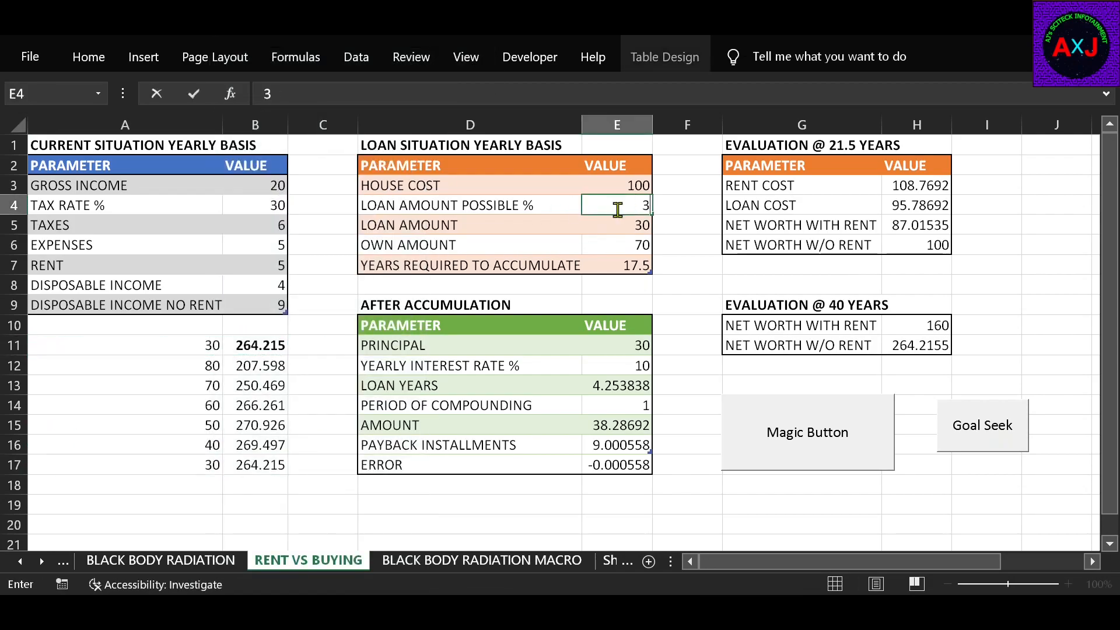
{"action": "type", "text": "20"}
{"action": "key", "text": "Return"}
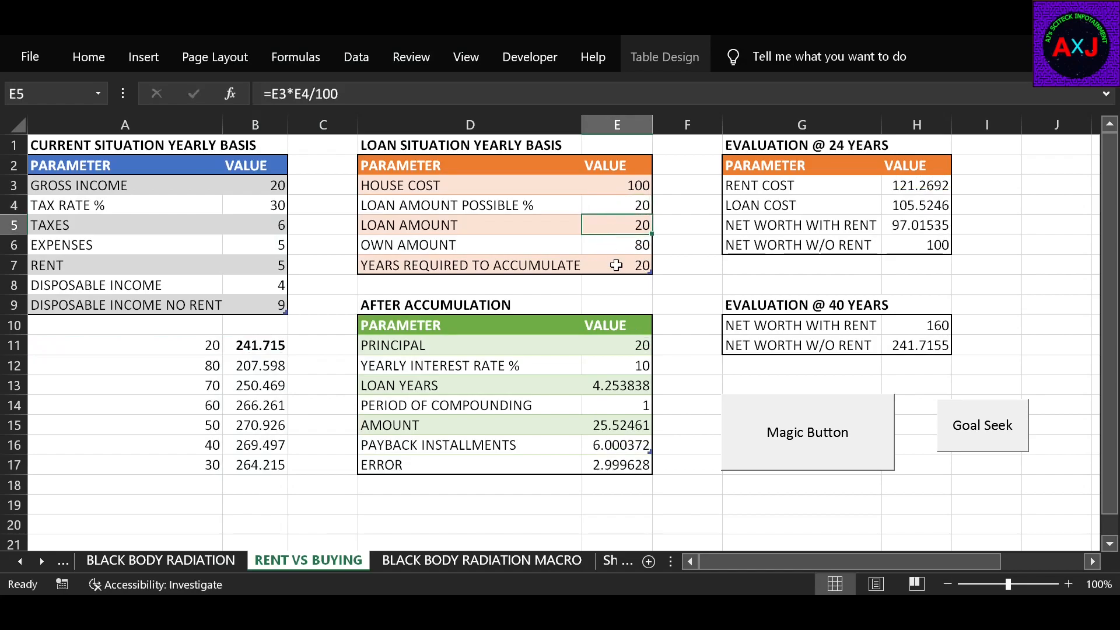
{"action": "left_click", "coordinate": [1010, 441]}
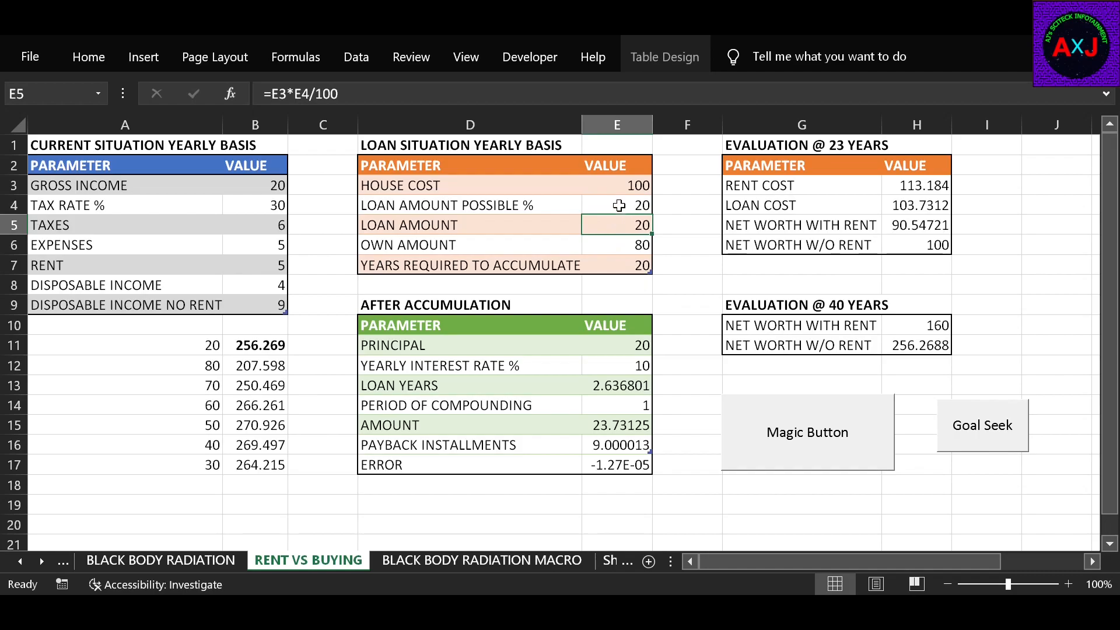
Step: Record the 20% loan case by copying A11:B11 and pasting it as values into A18:B18
{"action": "left_click_drag", "start_coordinate": [198, 346], "coordinate": [249, 343]}
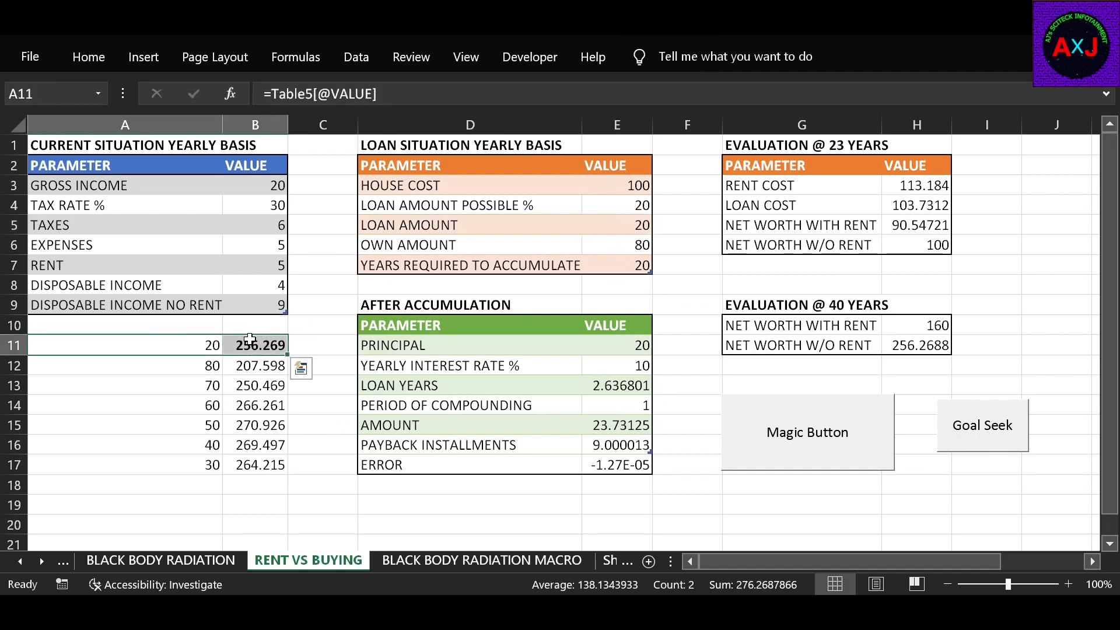
{"action": "key", "text": "ctrl+c"}
{"action": "left_click", "coordinate": [201, 484]}
{"action": "right_click", "coordinate": [204, 485]}
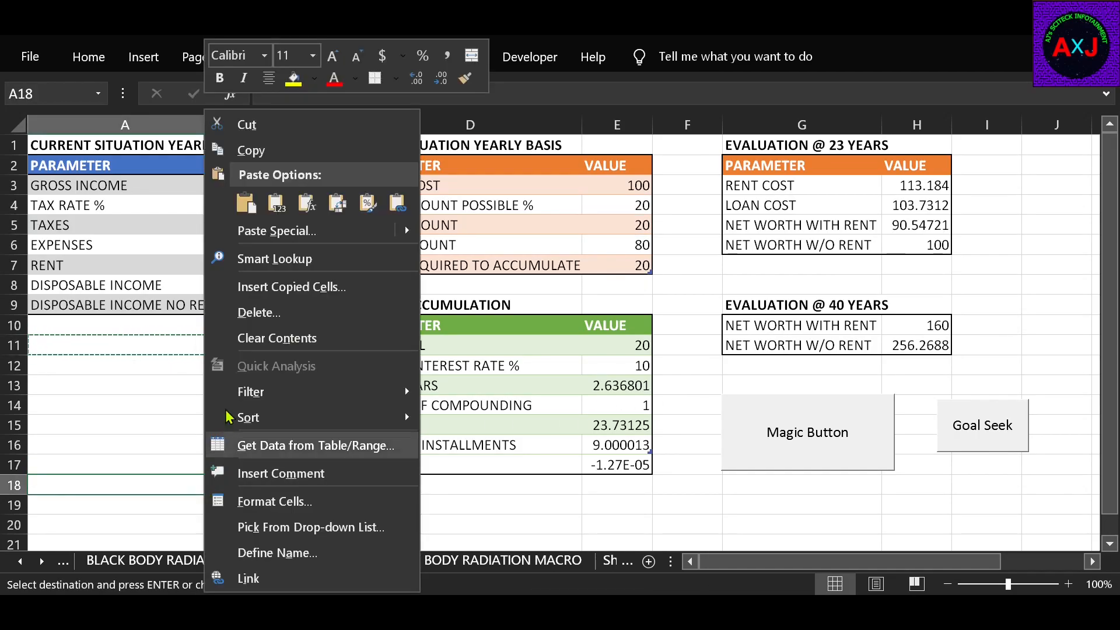
{"action": "left_click", "coordinate": [279, 211]}
Step: Change LOAN AMOUNT POSSIBLE % to 10 and solve the loan years with the Goal Seek macro
{"action": "left_click", "coordinate": [634, 206]}
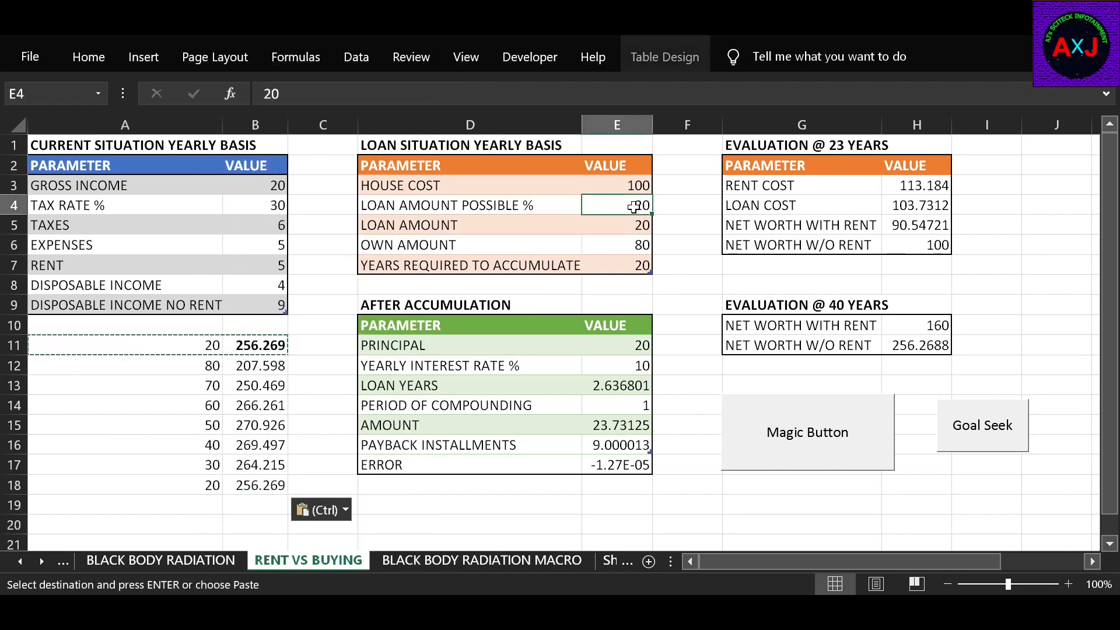
{"action": "type", "text": "10"}
{"action": "key", "text": "Return"}
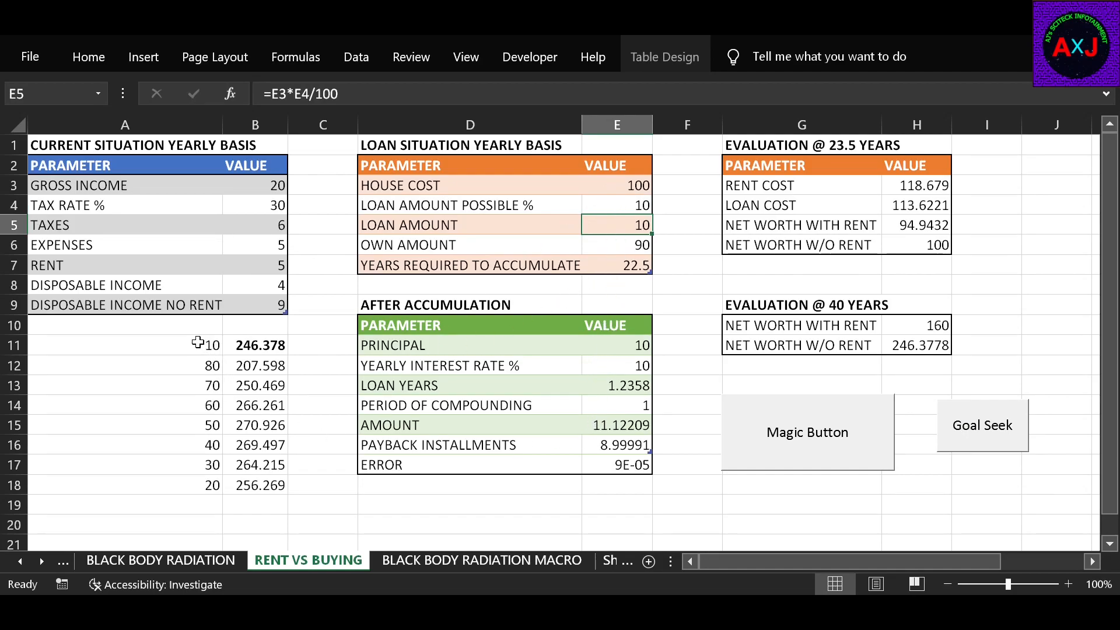
Step: Record the 10% loan case by copying A11:B11 and pasting it as values into A19:B19
{"action": "left_click_drag", "start_coordinate": [198, 342], "coordinate": [245, 342]}
{"action": "key", "text": "ctrl+c"}
{"action": "left_click", "coordinate": [201, 505]}
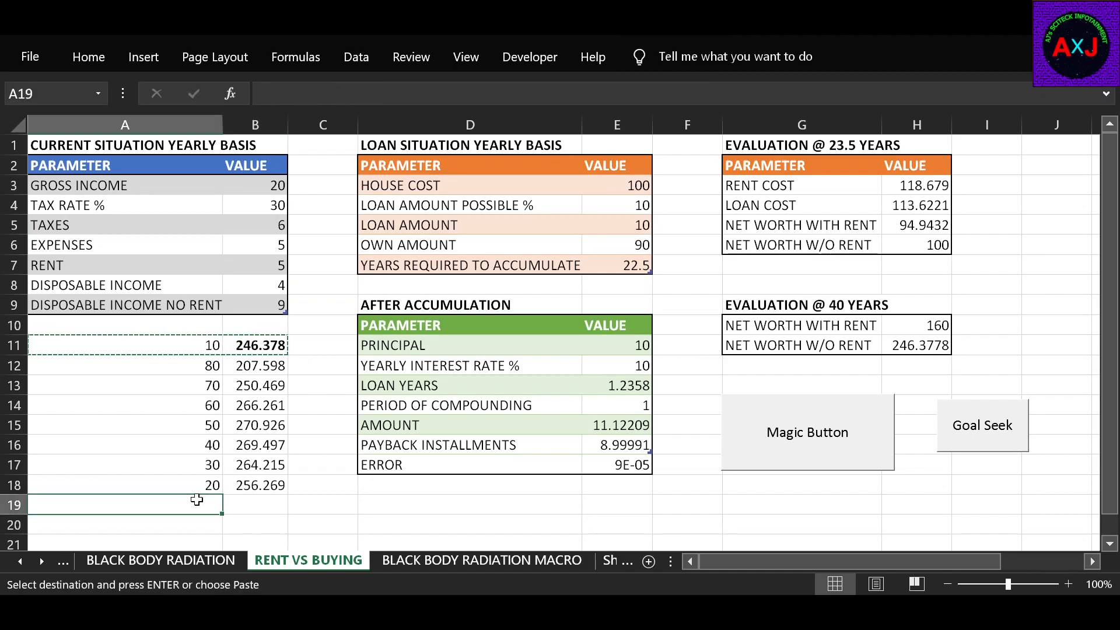
{"action": "right_click", "coordinate": [200, 505]}
{"action": "left_click", "coordinate": [270, 110]}
Step: Insert a markers-only scatter chart of the recorded loan percentages and net worth in A12:B19
{"action": "left_click_drag", "start_coordinate": [178, 365], "coordinate": [274, 506]}
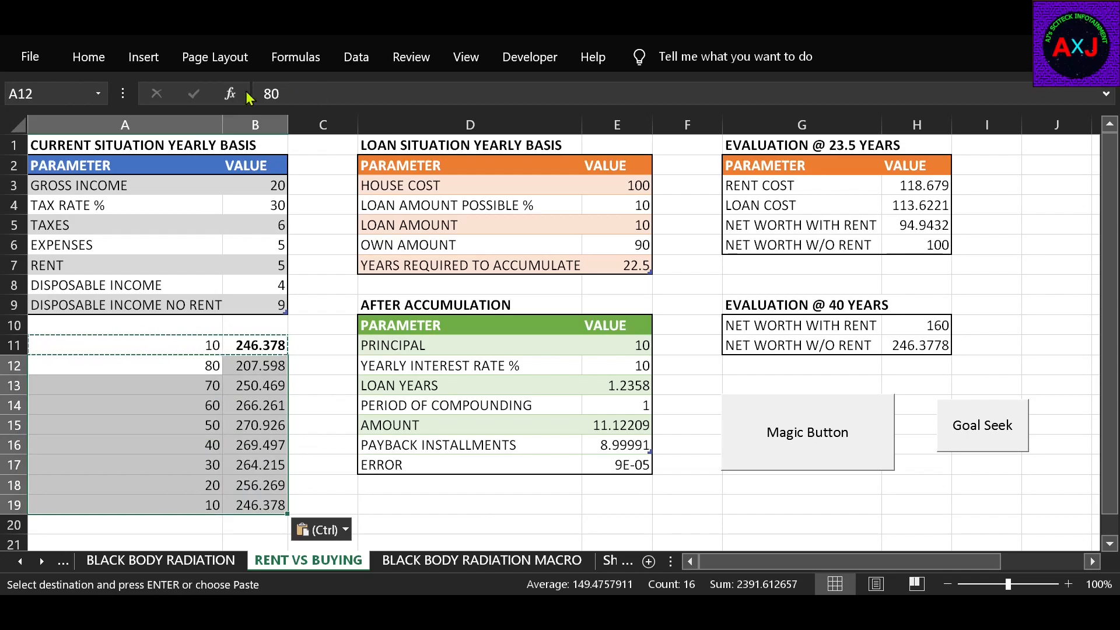
{"action": "left_click", "coordinate": [143, 56]}
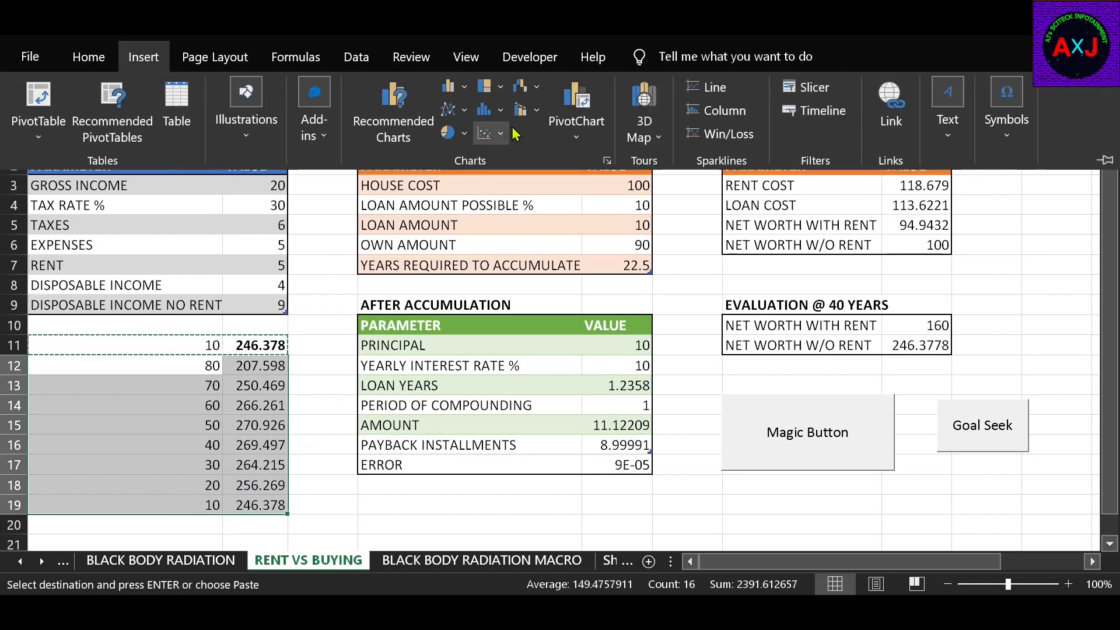
{"action": "left_click", "coordinate": [485, 133]}
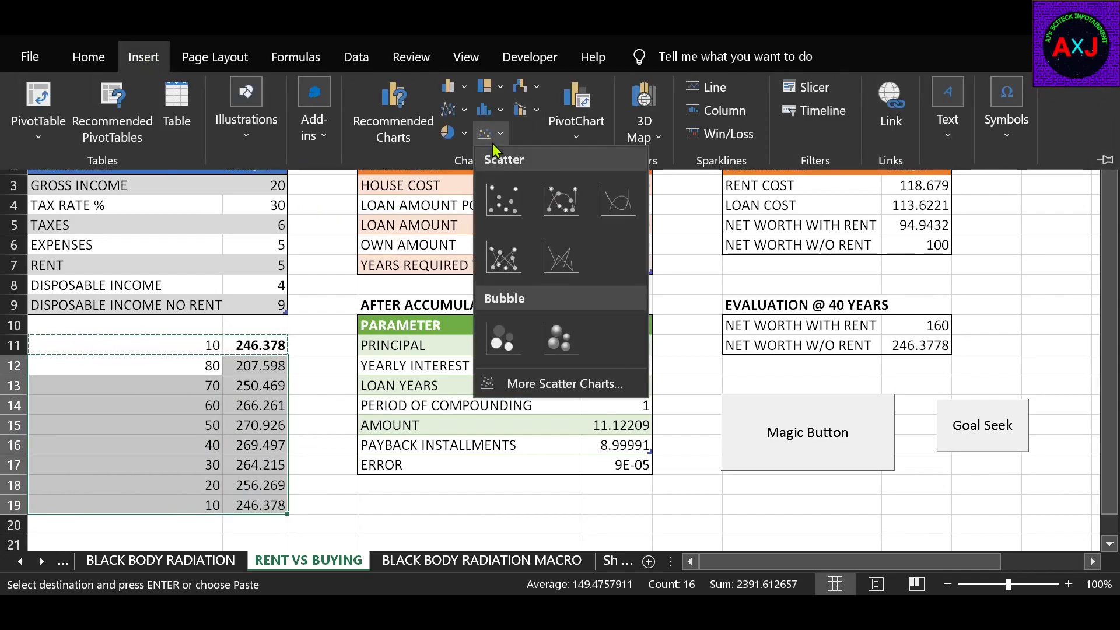
{"action": "left_click", "coordinate": [501, 188]}
Step: Read the chart's data point for the 50% loan and place the chart beside the recorded loan cases without covering them
{"action": "left_click_drag", "start_coordinate": [445, 258], "coordinate": [202, 277]}
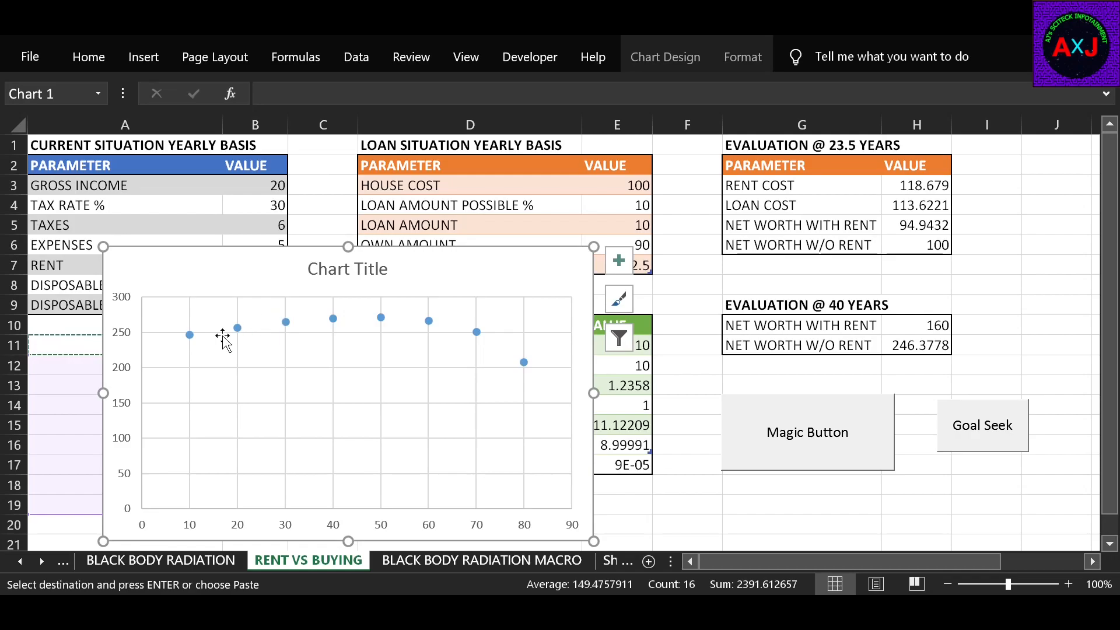
{"action": "mouse_move", "coordinate": [381, 318]}
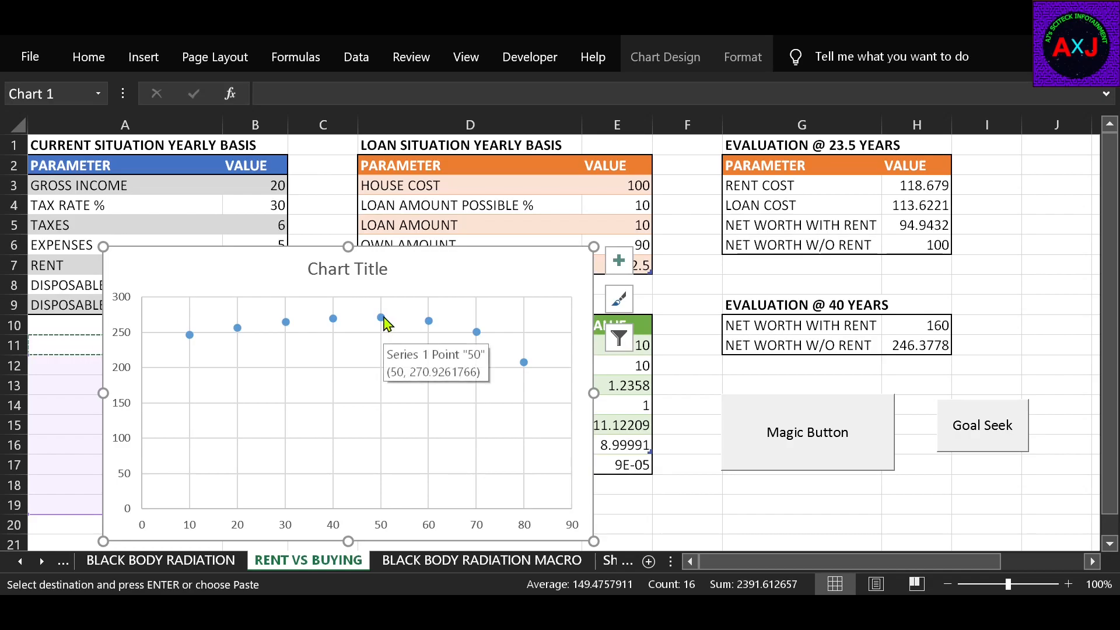
{"action": "mouse_move", "coordinate": [445, 275]}
{"action": "left_mouse_down"}
{"action": "mouse_move", "coordinate": [310, 368]}
{"action": "mouse_move", "coordinate": [322, 426]}
{"action": "mouse_move", "coordinate": [427, 352]}
{"action": "mouse_move", "coordinate": [477, 413]}
{"action": "mouse_move", "coordinate": [517, 340]}
{"action": "mouse_move", "coordinate": [618, 393]}
{"action": "mouse_move", "coordinate": [533, 390]}
{"action": "mouse_move", "coordinate": [645, 374]}
{"action": "mouse_move", "coordinate": [679, 291]}
{"action": "left_mouse_up"}
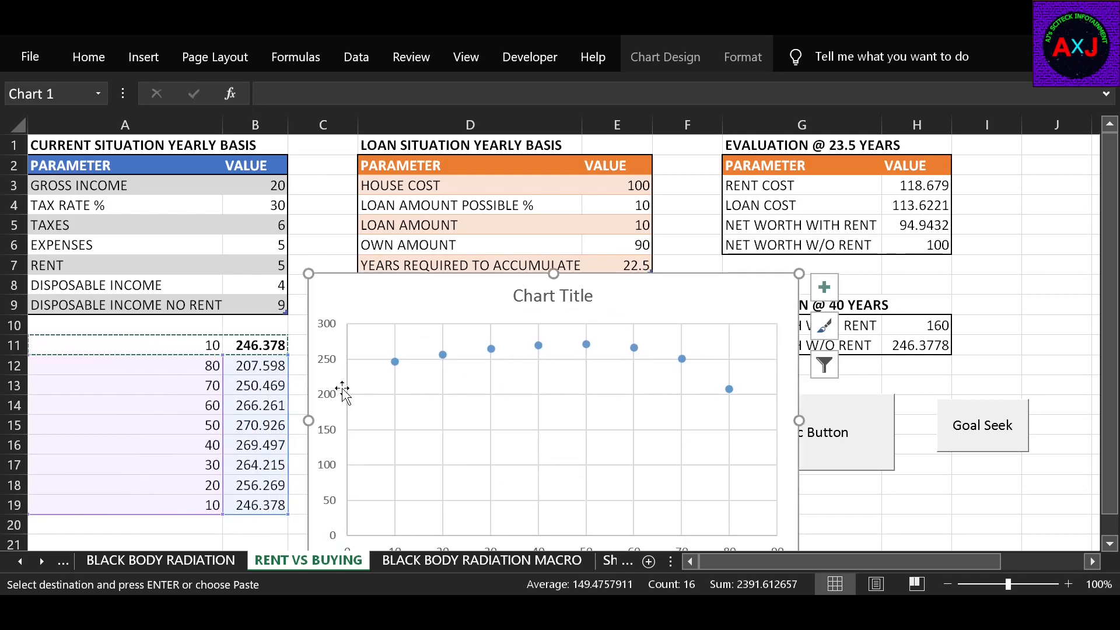
{"action": "left_click", "coordinate": [246, 322]}
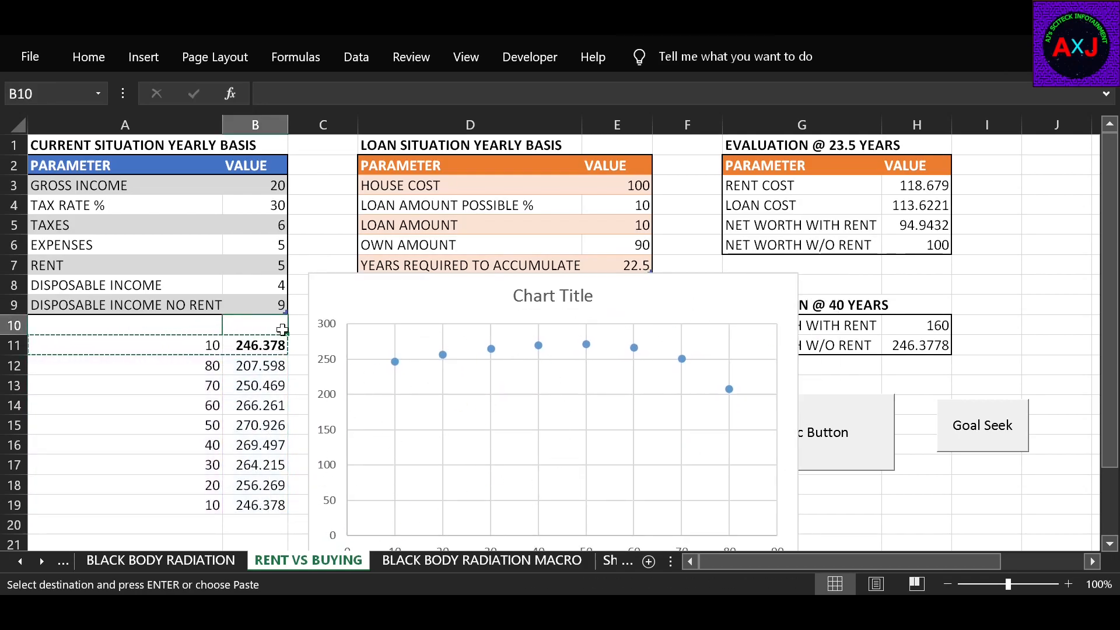
{"action": "left_click", "coordinate": [340, 229]}
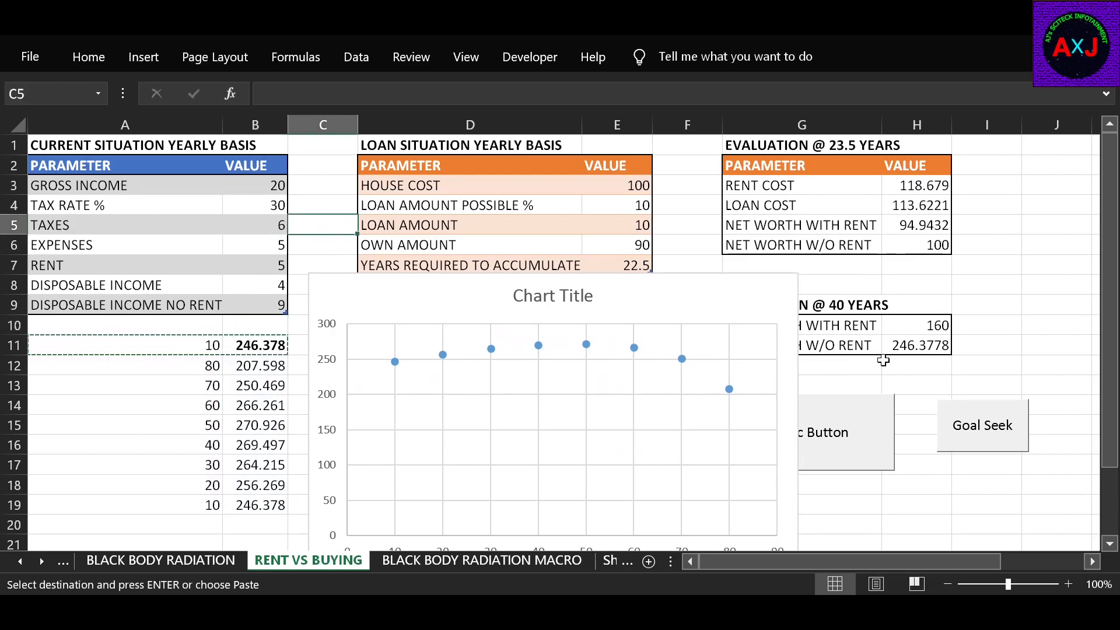
{"action": "left_click", "coordinate": [1037, 318]}
{"action": "left_click", "coordinate": [1010, 321]}
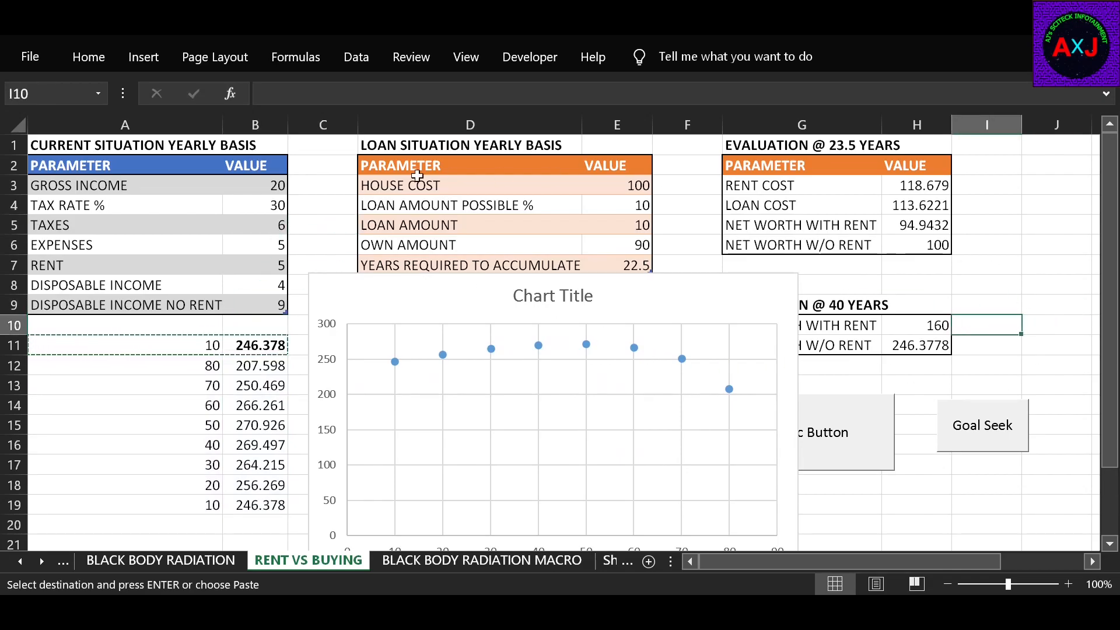